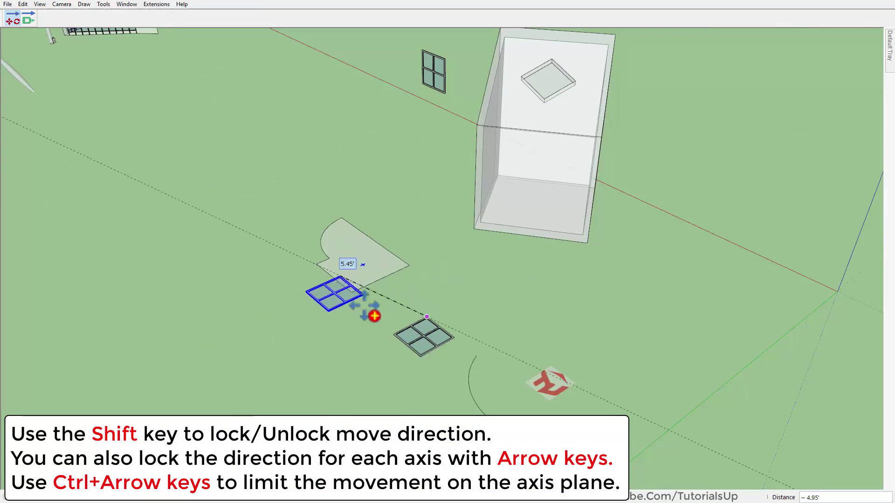
- Copy the ground window onto the sloped roof, placing its corner at the corner of the roof opening
key(shift)
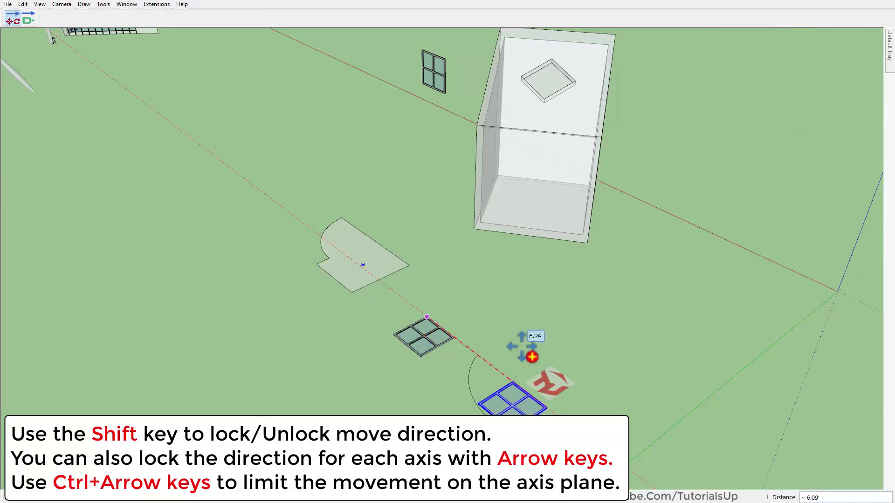
middle_drag(323, 349, 517, 307)
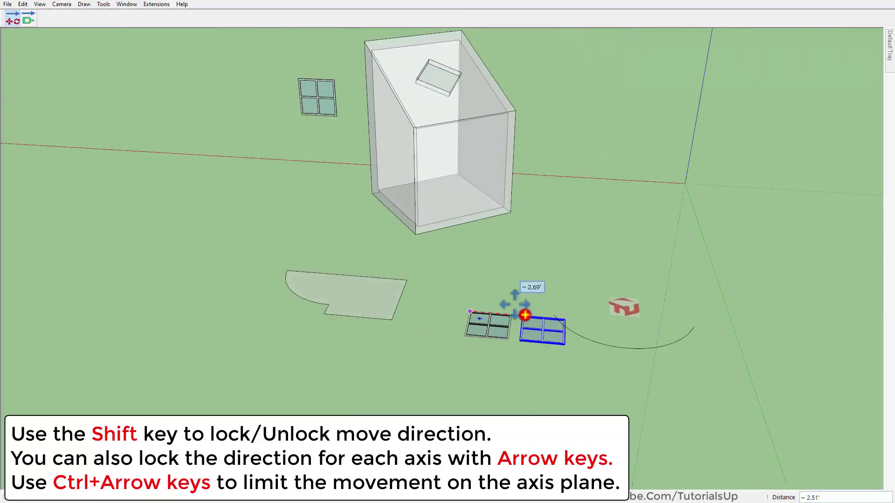
middle_drag(520, 262, 541, 257)
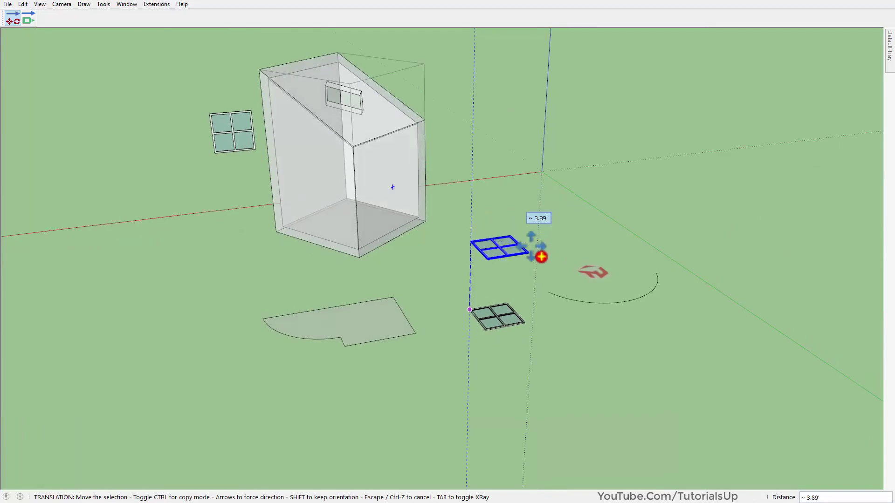
scroll(470, 364, down, 2)
scroll(378, 173, up, 6)
middle_drag(405, 195, 436, 230)
scroll(390, 233, up, 6)
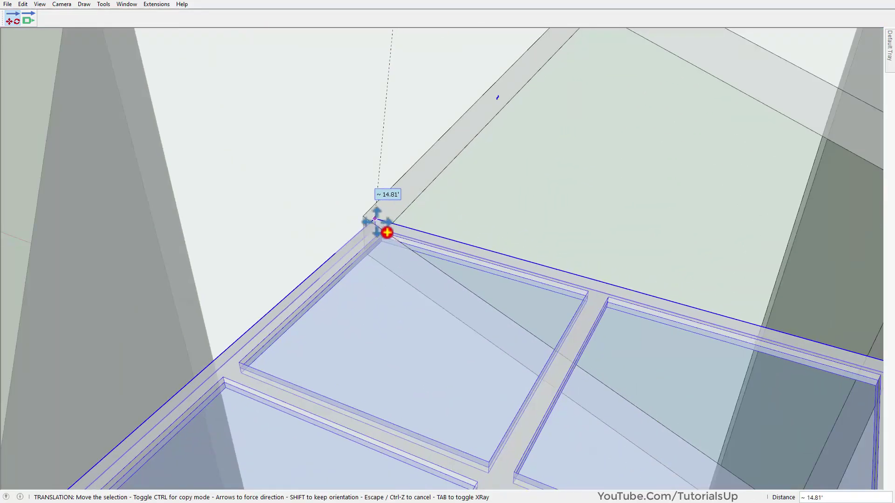
click(364, 217)
scroll(366, 230, down, 5)
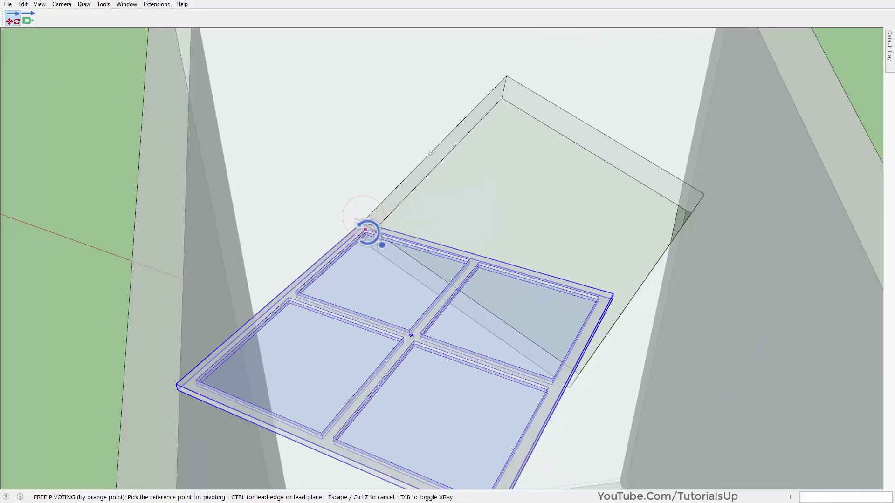
- Turn off the X-ray display and pivot the window copy about its placed corner to align an edge with the roof opening
middle_drag(373, 269, 592, 278)
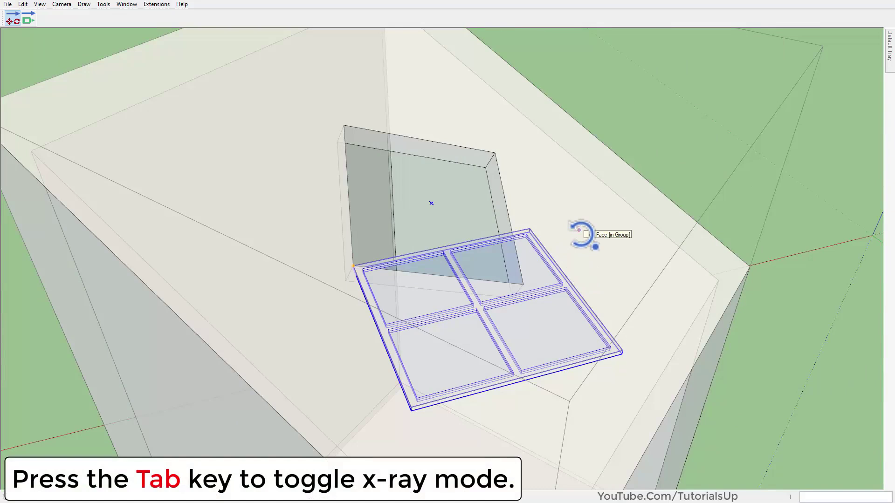
key(Tab)
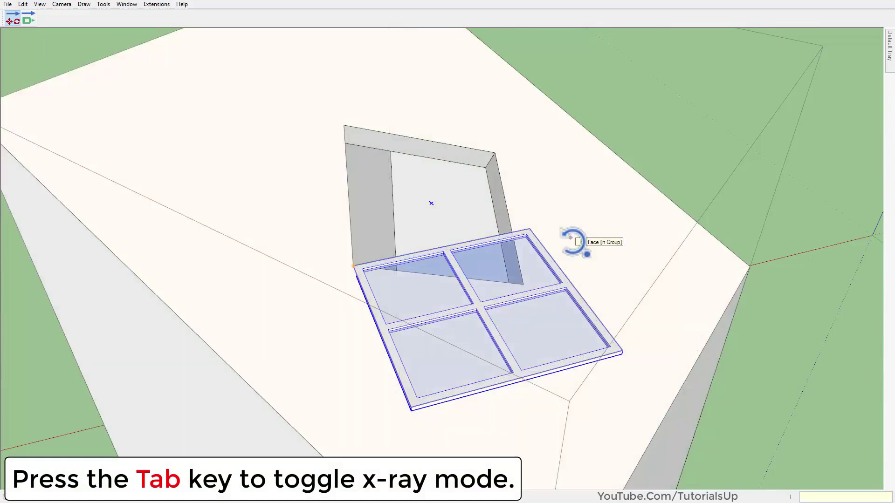
key(Tab)
key(Tab)
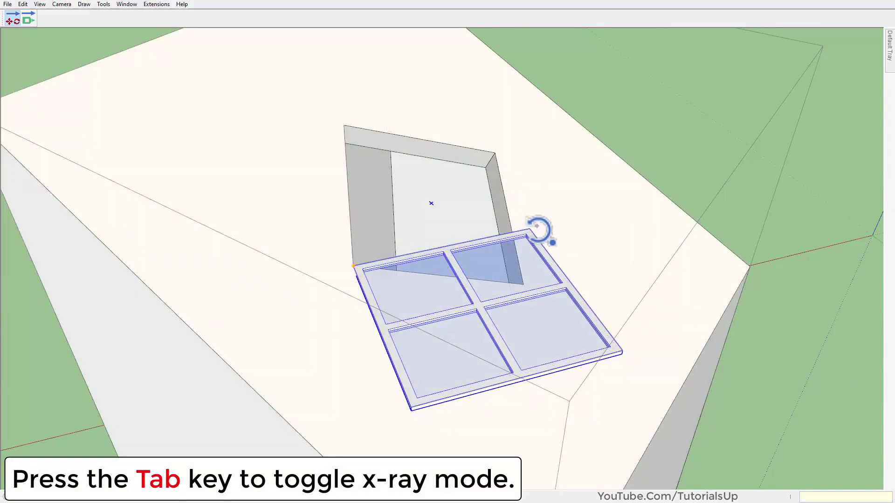
click(529, 228)
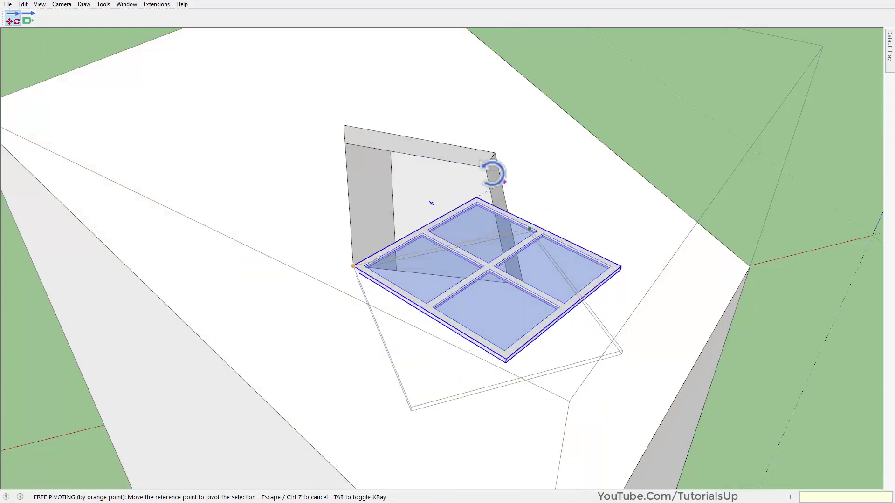
click(344, 125)
- Rotate the window copy about its aligned edge until its free corner meets the opening's corner, flush with the roof, and finish
mouse_move(499, 187)
middle_down()
mouse_move(320, 93)
mouse_move(324, 50)
mouse_move(511, 196)
middle_up()
scroll(557, 275, up, 5)
scroll(535, 274, down, 2)
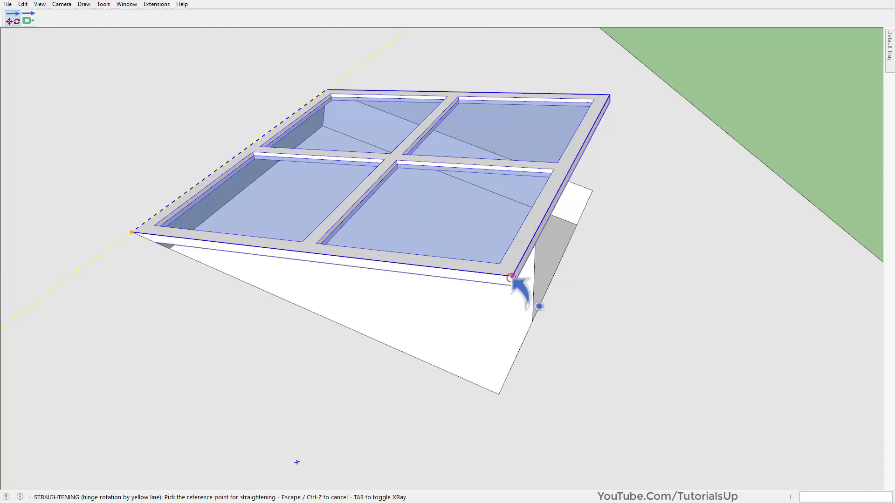
click(511, 279)
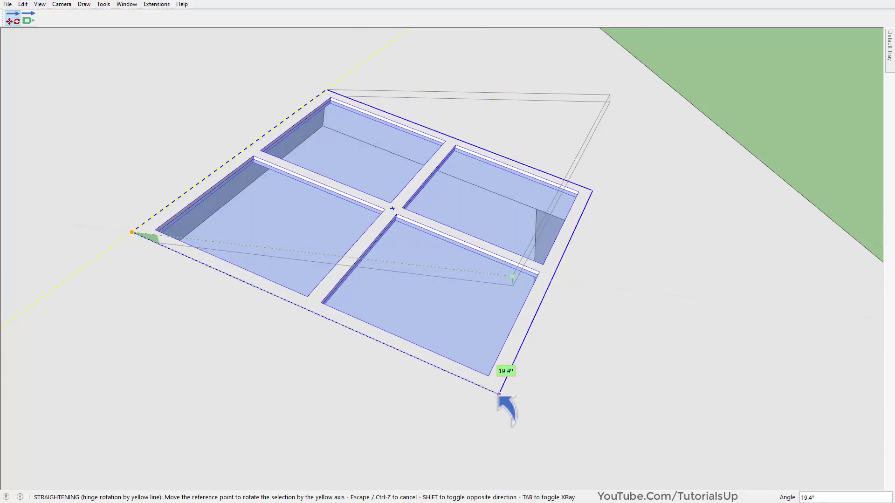
click(499, 394)
scroll(515, 206, down, 5)
middle_drag(515, 206, 421, 315)
scroll(607, 110, down, 2)
scroll(537, 210, up, 1)
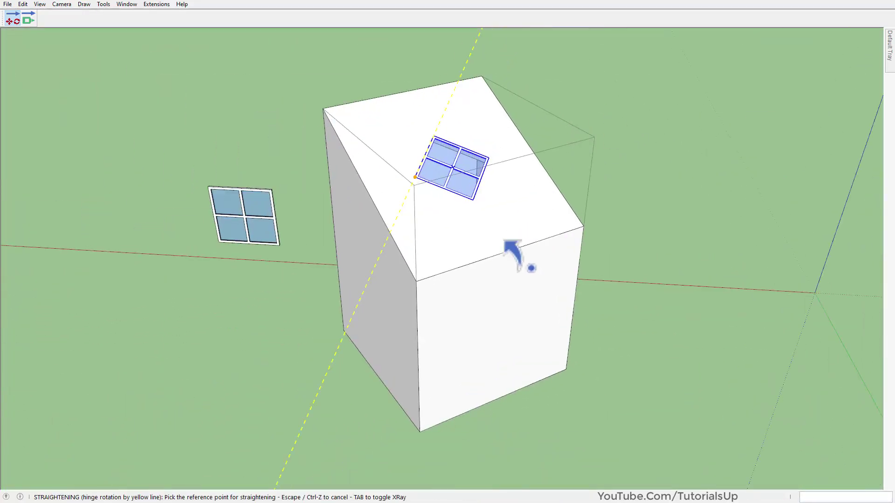
middle_drag(428, 235, 441, 233)
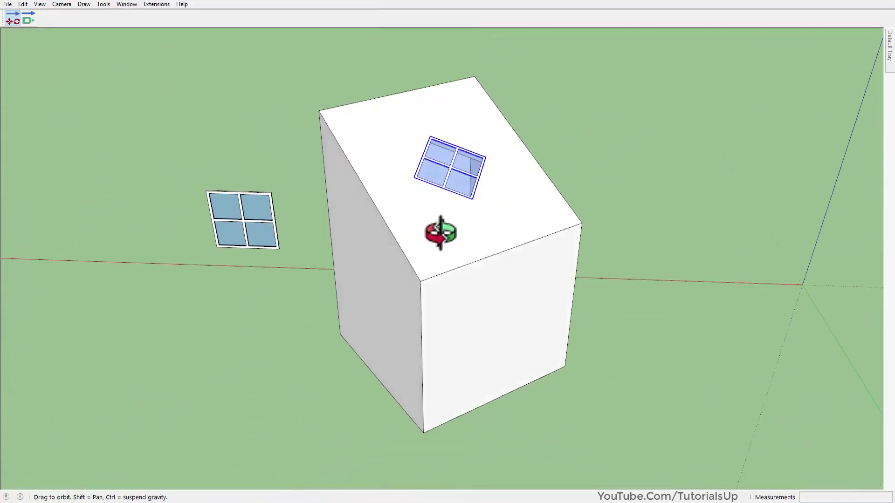
click(653, 144)
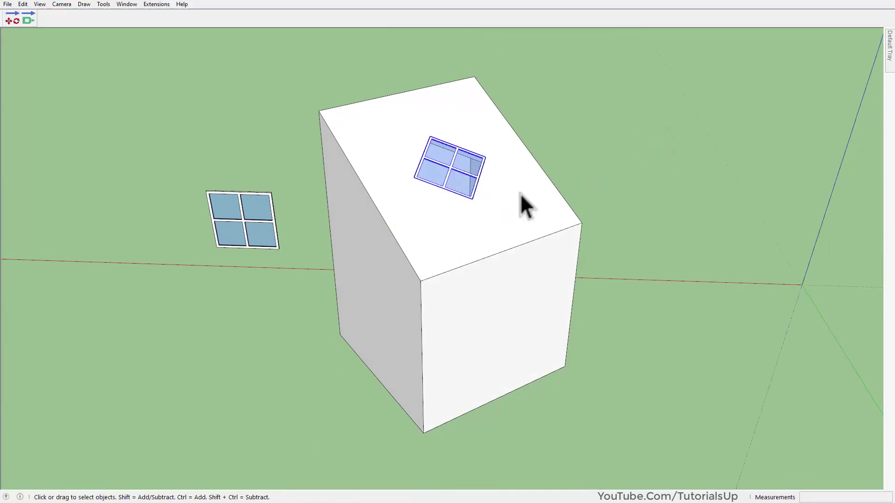
- Move the whole arc beside the logo by its end point onto the near lower corner of the box's sloped roof
middle_drag(649, 217, 302, 166)
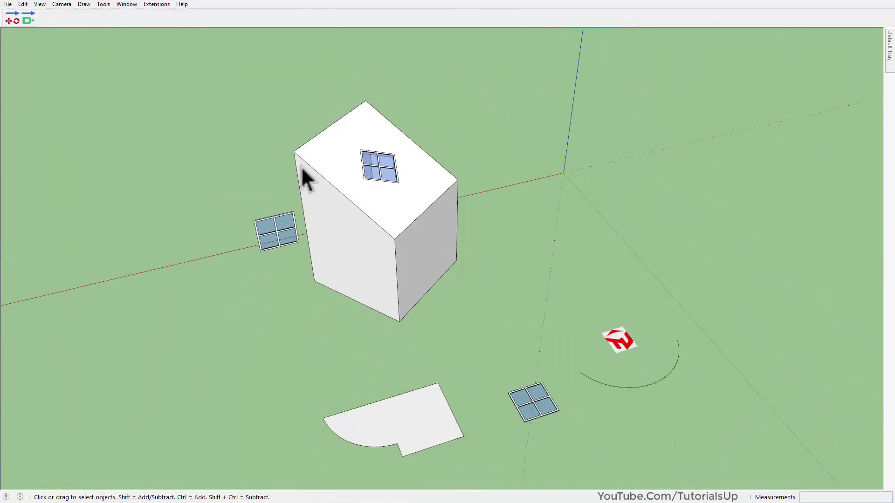
scroll(704, 370, up, 2)
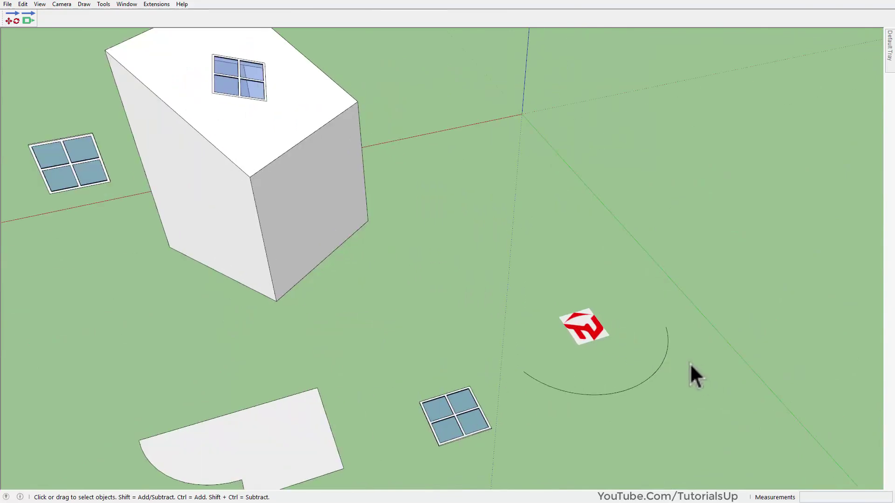
scroll(713, 375, up, 3)
middle_drag(712, 375, 687, 340)
scroll(686, 341, down, 2)
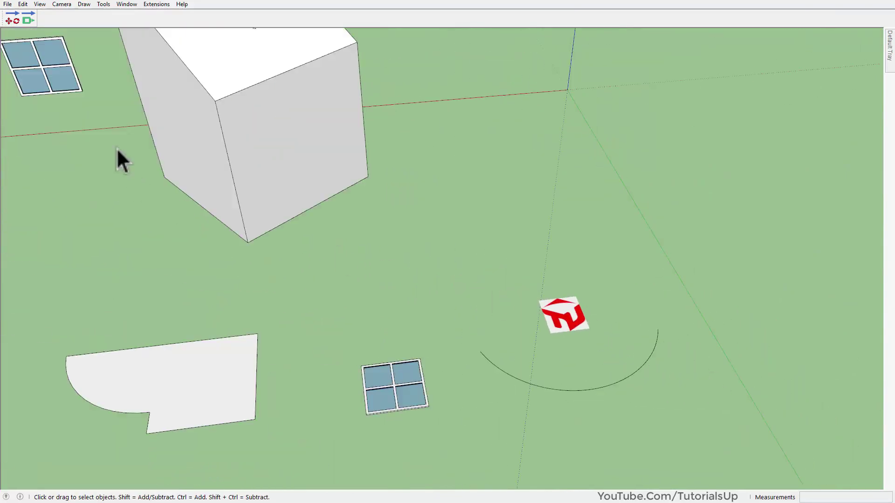
click(13, 20)
scroll(520, 377, up, 1)
click(500, 373)
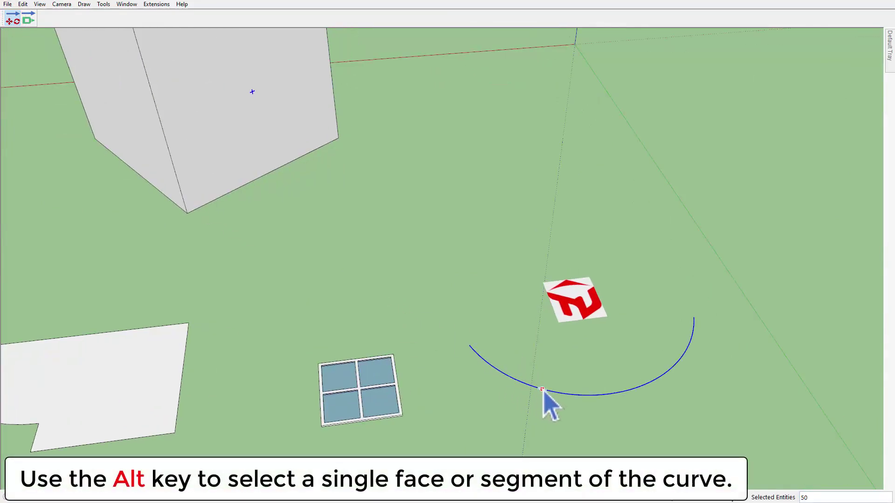
scroll(571, 395, up, 2)
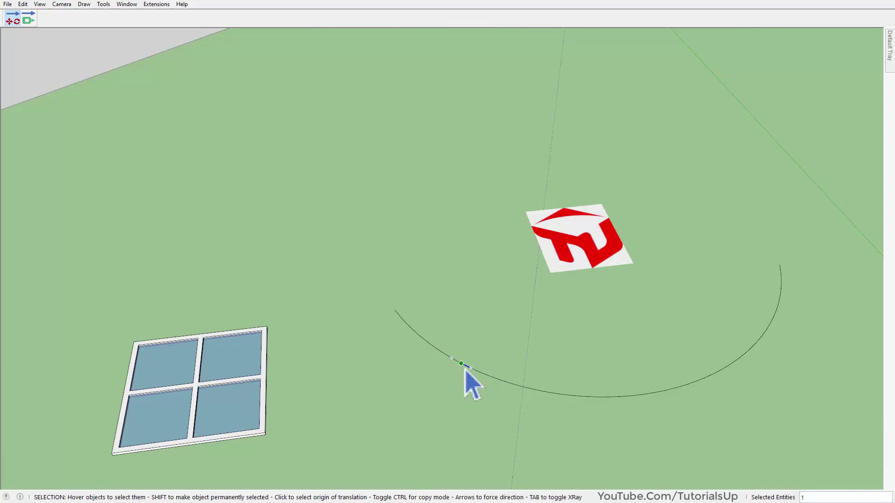
click(394, 310)
scroll(410, 322, down, 4)
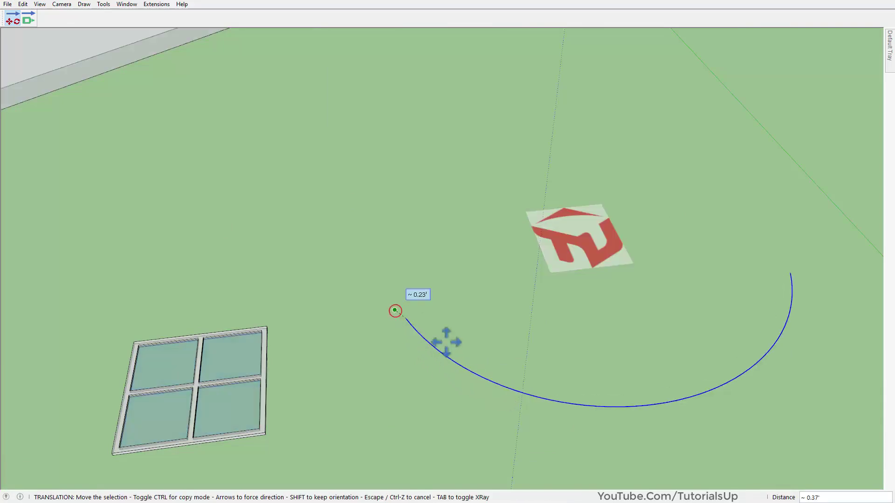
scroll(415, 342, up, 4)
key(Tab)
scroll(344, 351, down, 3)
click(320, 173)
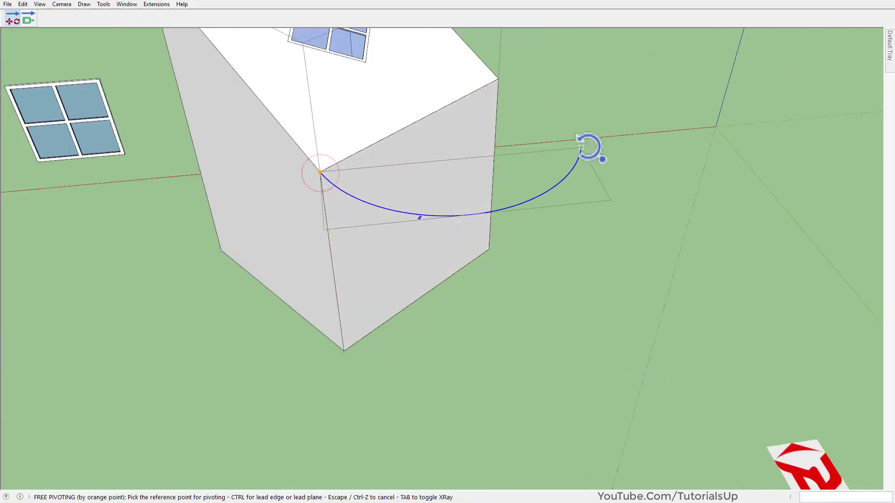
- Pivot the arc about the placed end so its free end meets the roof's adjacent lower corner, leaving the arc without further straightening
click(498, 79)
middle_drag(461, 172, 411, 92)
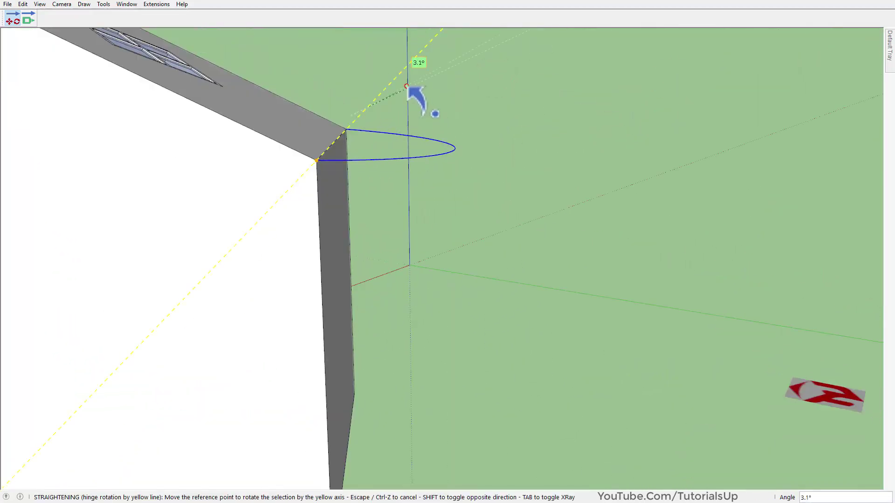
key(space)
middle_drag(546, 163, 377, 250)
scroll(377, 251, down, 3)
scroll(321, 226, up, 3)
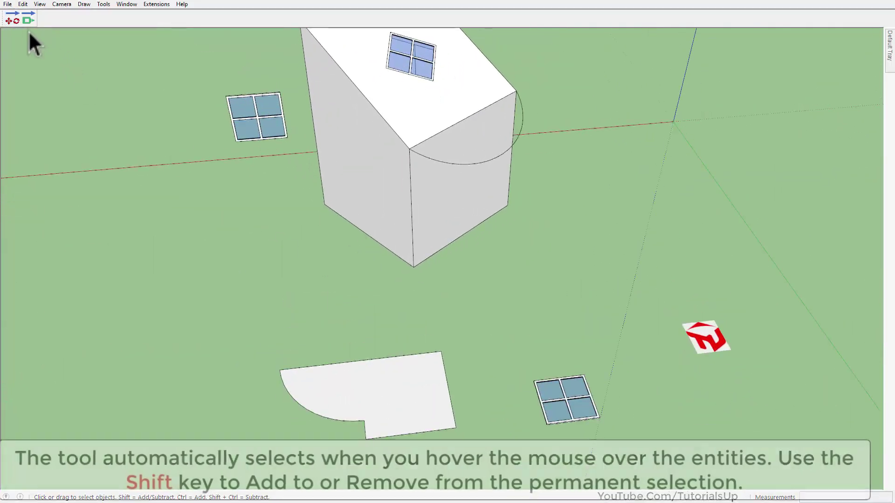
- Add the flat curved face on the ground to the permanent selection and try to move it
click(13, 19)
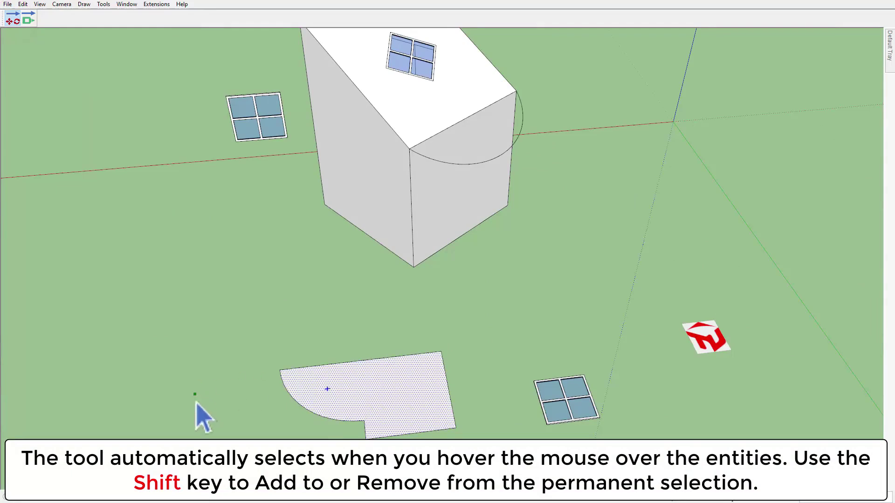
key(shift)
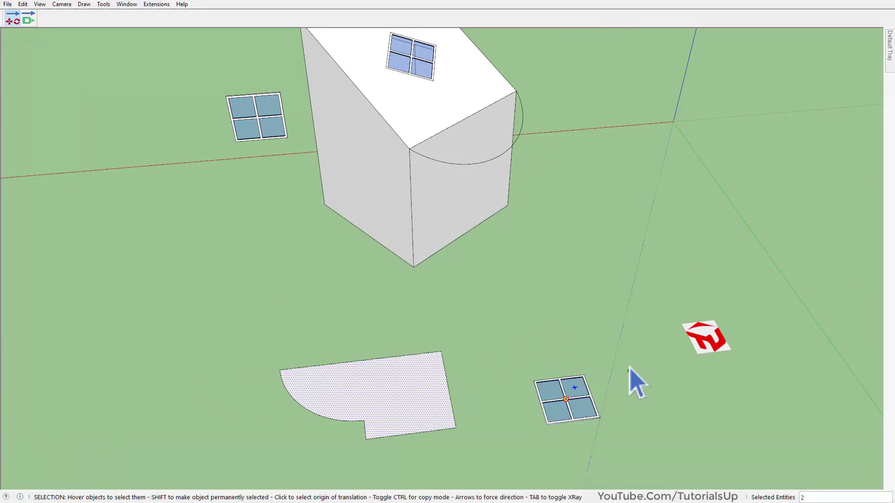
click(618, 304)
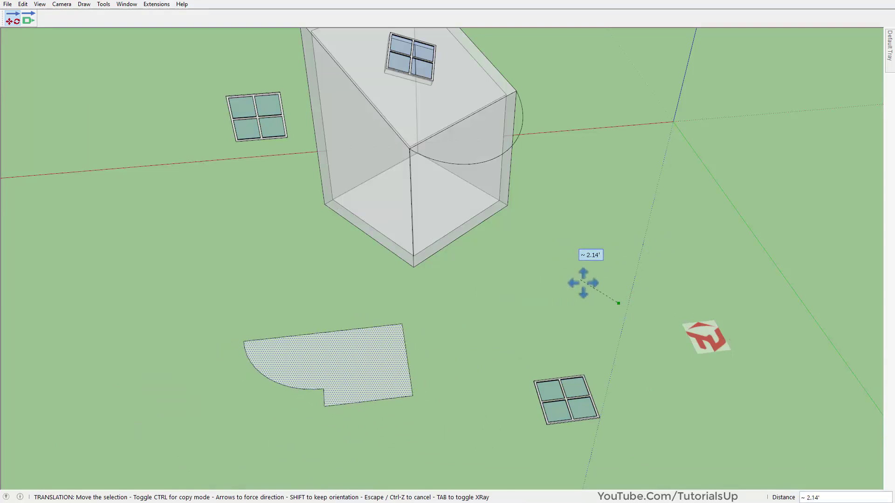
key(Escape)
middle_drag(501, 346, 518, 346)
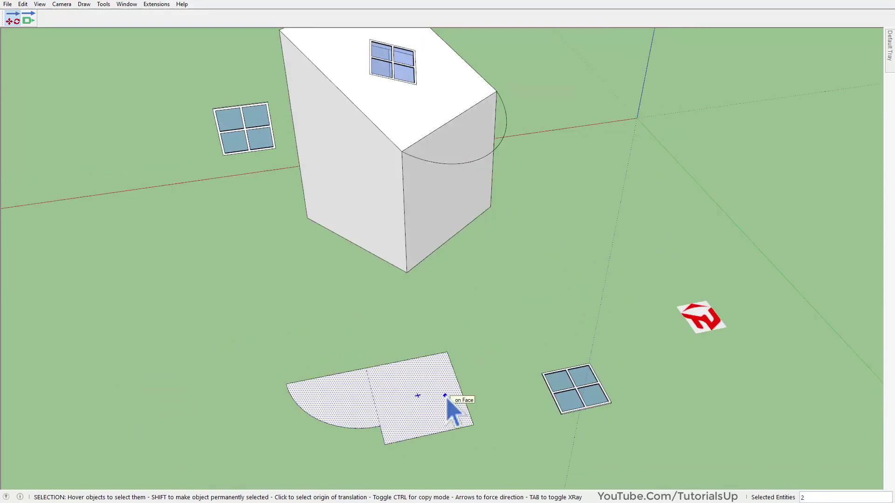
click(447, 353)
key(Escape)
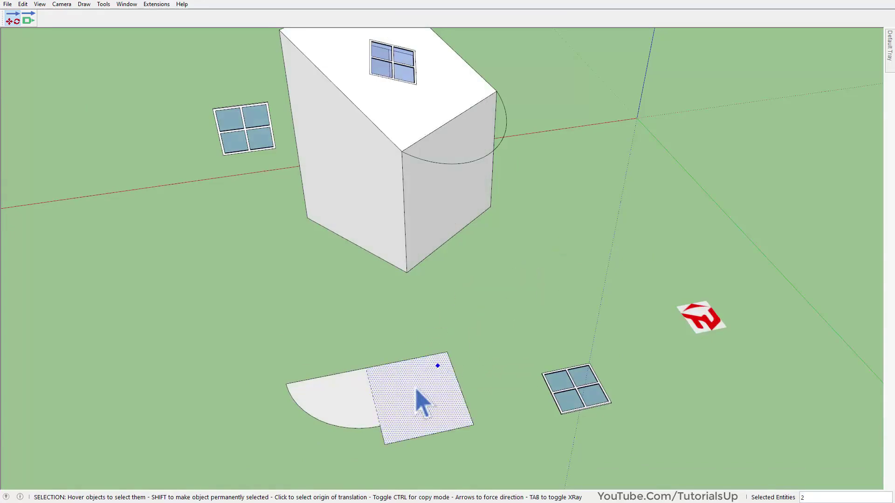
- Move the whole flat curved shape by its outer square corner onto the bottom corner of the box's front wall
click(447, 353)
middle_drag(512, 268, 415, 278)
scroll(544, 214, up, 3)
click(538, 210)
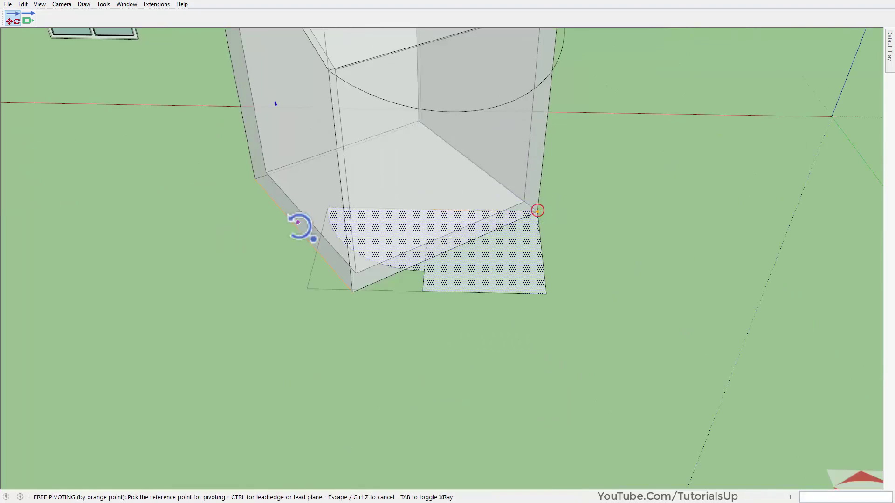
- Pivot the flat shape about the placed corner so its straight edge runs along the box's front bottom edge, and finish
middle_drag(312, 226, 390, 228)
scroll(394, 229, up, 2)
click(298, 224)
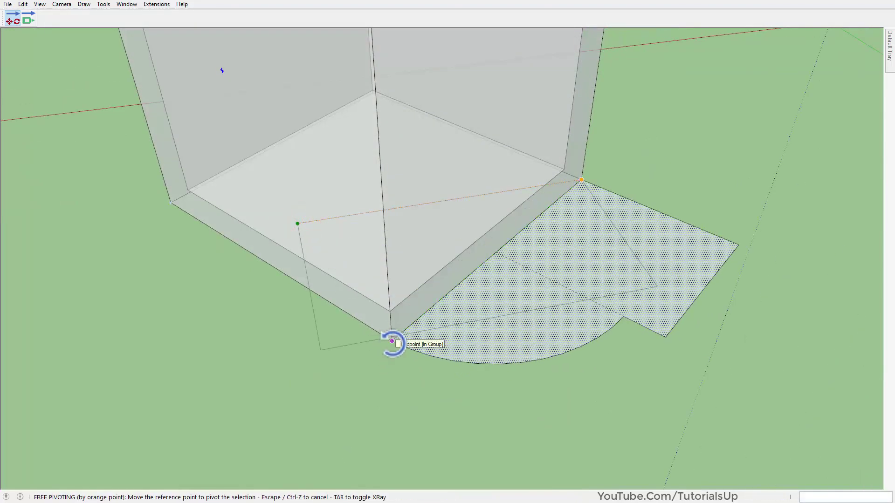
scroll(308, 352, down, 2)
middle_drag(308, 352, 354, 321)
click(593, 276)
click(606, 314)
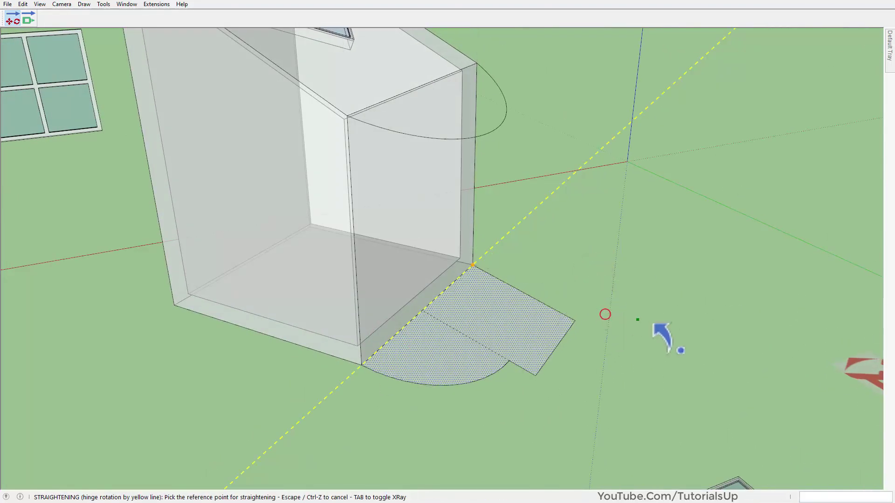
key(space)
click(652, 322)
- Select the loose window standing beside the box and skip its translation, keeping the window's centre as the pivot point
scroll(466, 322, down, 3)
middle_drag(466, 322, 382, 328)
middle_drag(443, 308, 404, 334)
scroll(475, 343, down, 1)
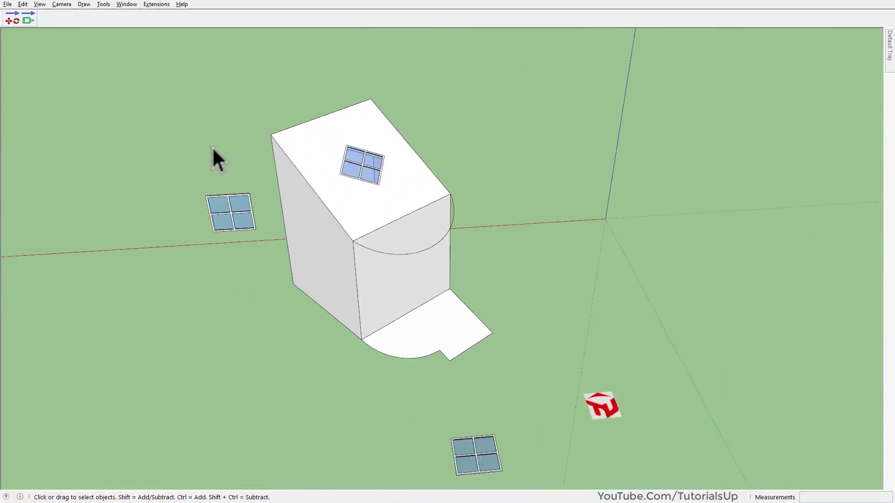
scroll(233, 167, up, 3)
middle_drag(246, 176, 332, 212)
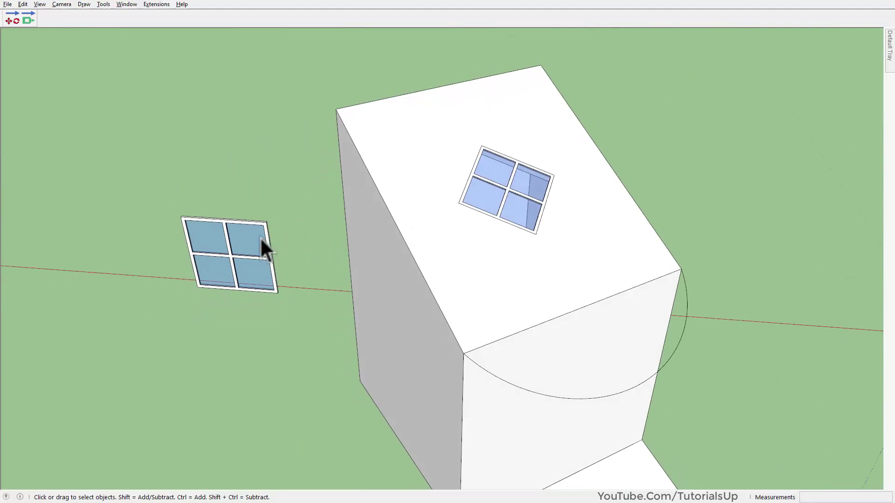
click(248, 238)
click(9, 19)
scroll(242, 228, up, 3)
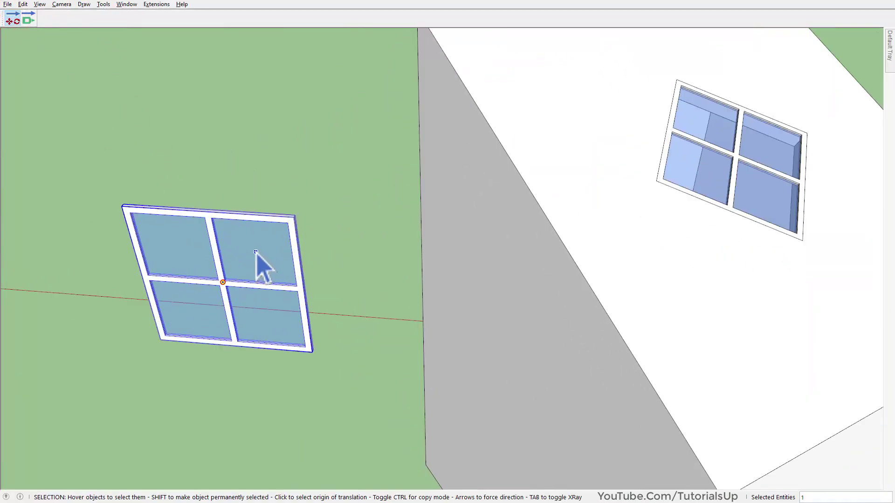
scroll(257, 252, down, 3)
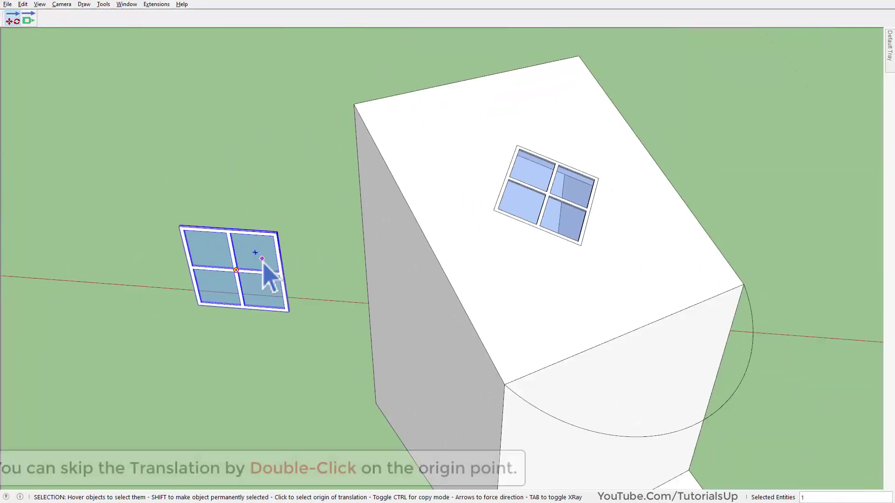
double_click(236, 270)
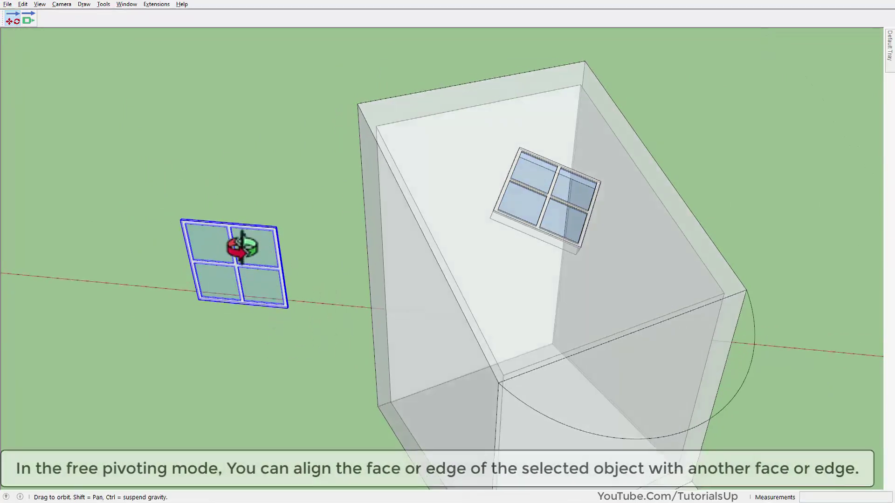
- Align the window's upper glass pane plane with the sloping roof face in free pivoting mode
scroll(256, 238, up, 3)
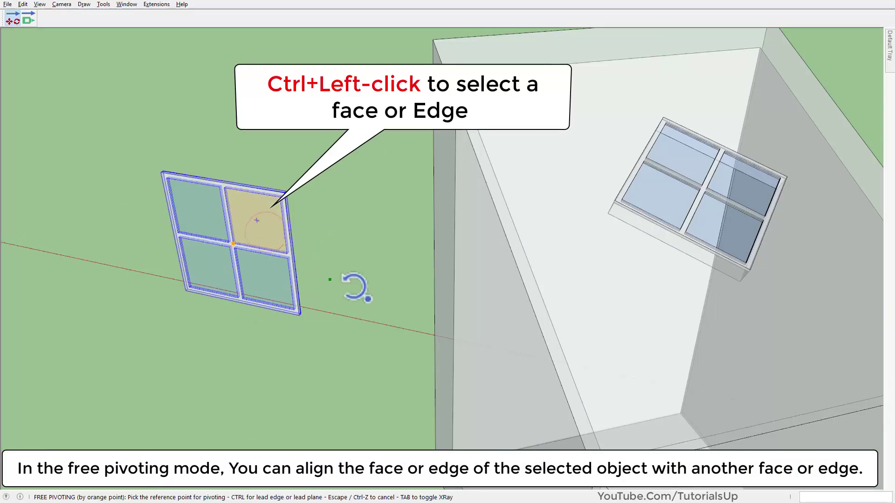
scroll(342, 286, down, 5)
scroll(427, 233, up, 2)
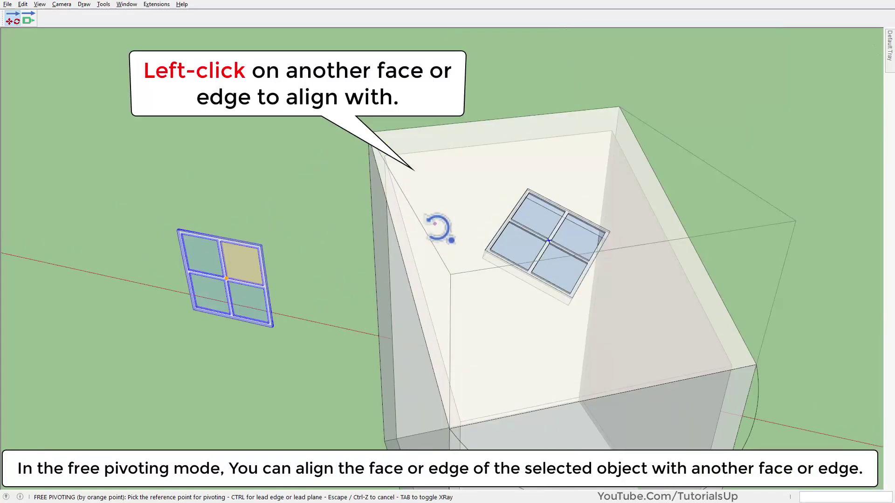
key(Tab)
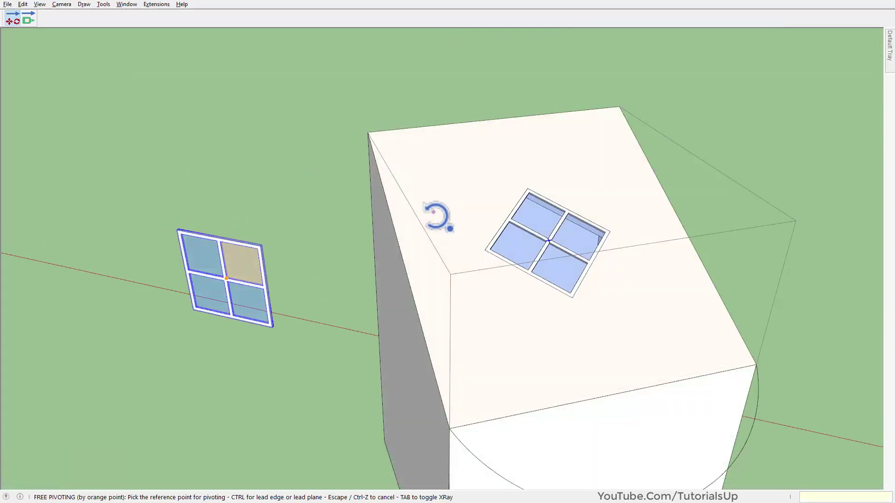
mouse_move(429, 295)
middle_down()
mouse_move(623, 180)
mouse_move(840, 116)
mouse_move(622, 152)
mouse_move(368, 296)
mouse_move(260, 296)
mouse_move(438, 304)
middle_up()
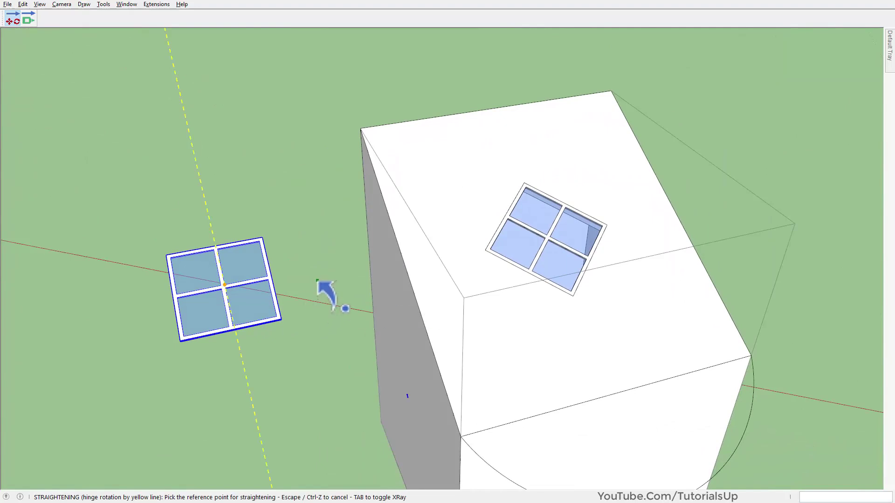
- Try straightening the roof-aligned window about its hinge line, and undo its rotation
click(314, 275)
click(312, 265)
key(ctrl+z)
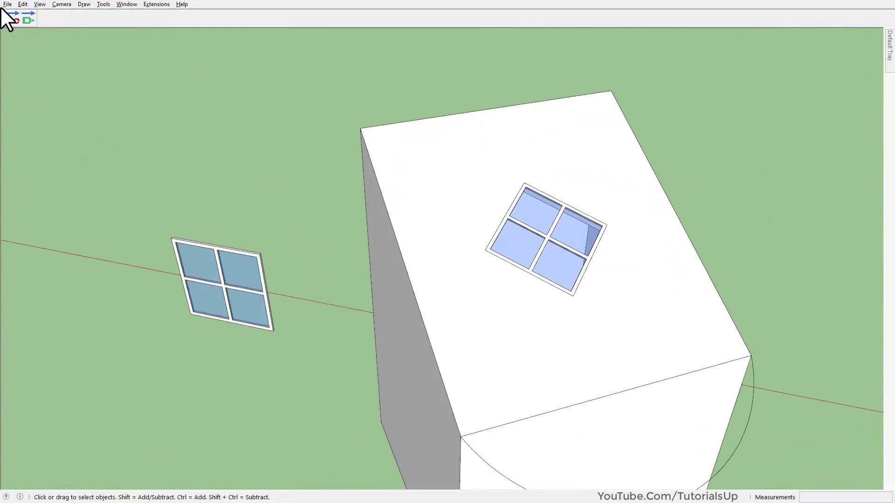
- Move the loose window by its upper corner nearest the box onto the roof's adjacent upper corner
middle_drag(229, 282, 267, 236)
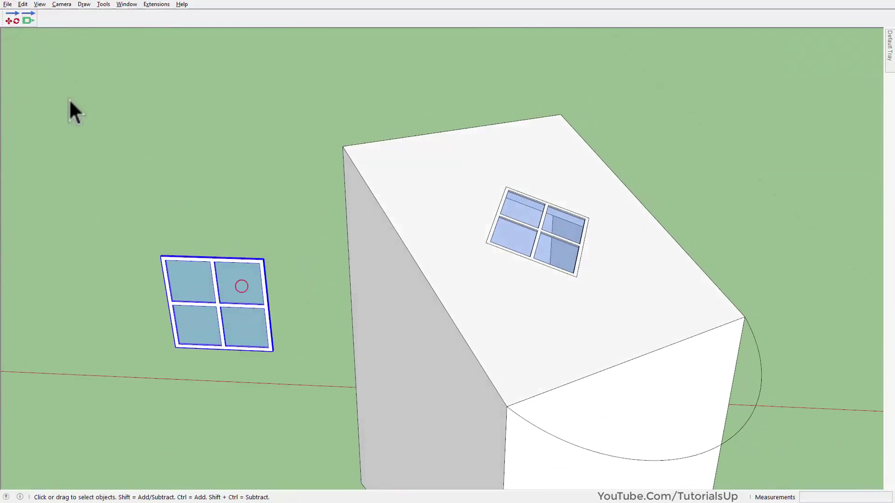
click(13, 19)
key(Tab)
click(264, 259)
middle_drag(396, 245, 338, 261)
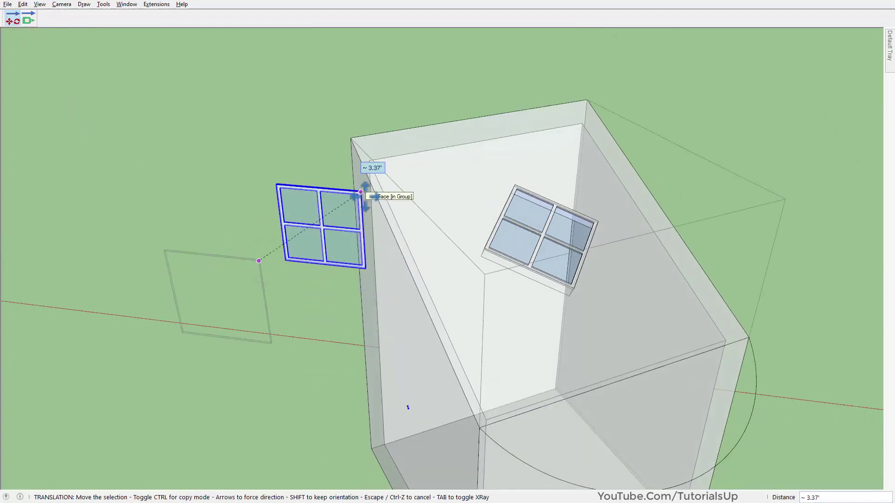
key(Tab)
scroll(350, 138, up, 5)
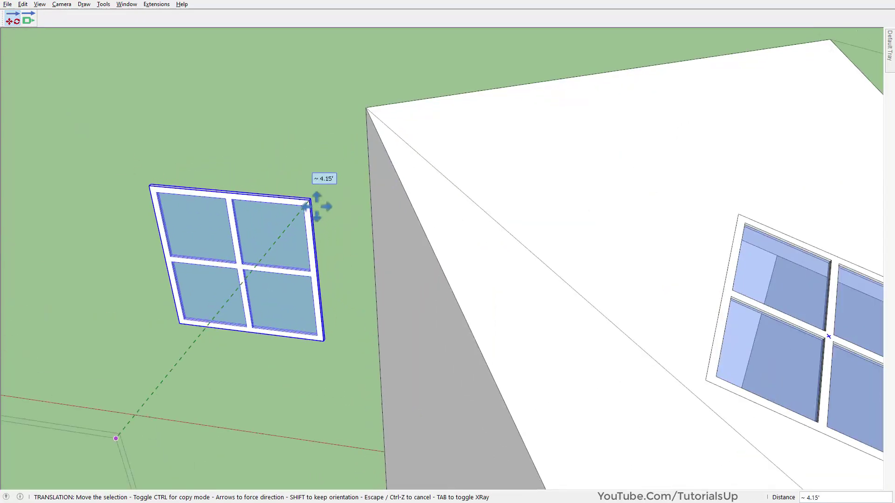
scroll(304, 244, down, 2)
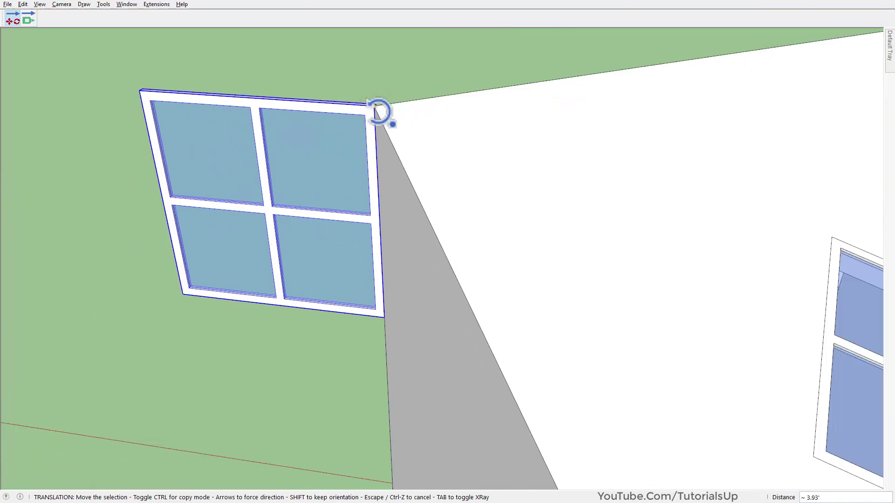
click(375, 106)
- Pivot the window about the placed corner so its side edge runs along the roof's sloping edge
scroll(431, 270, down, 3)
middle_drag(434, 272, 467, 263)
scroll(409, 201, up, 2)
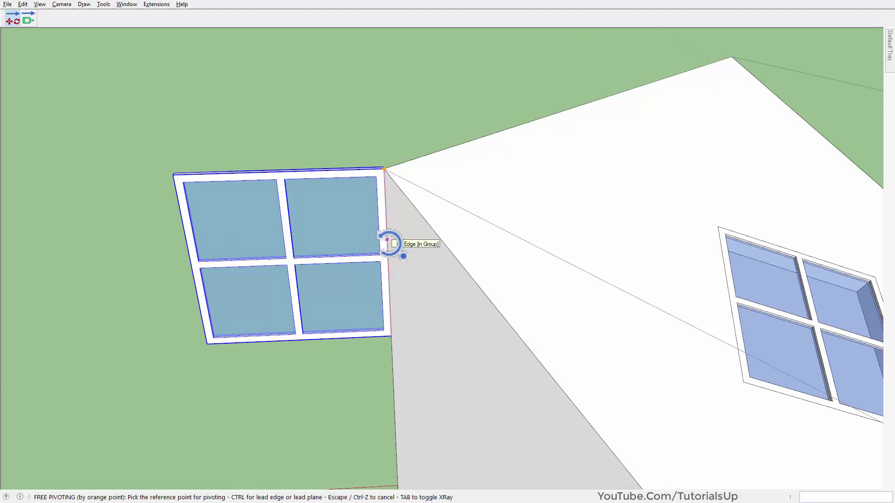
click(486, 296)
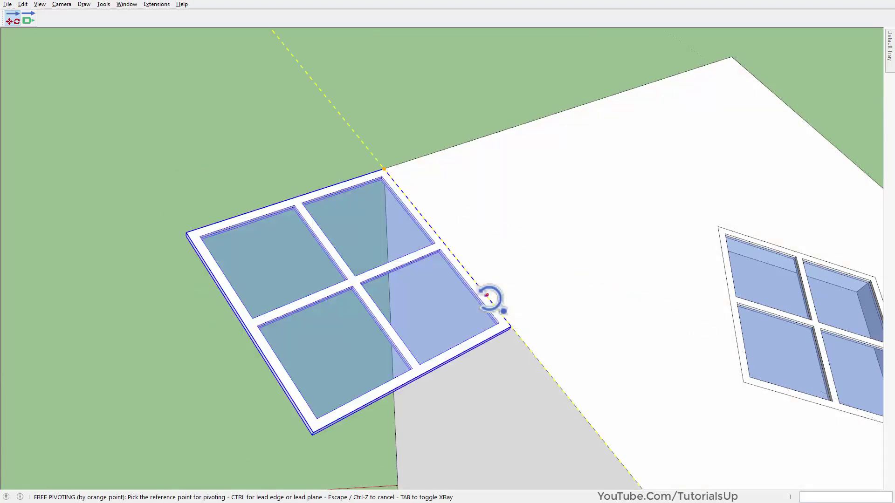
- Straighten the window about the roof's sloping edge by about 17.1°
scroll(223, 206, down, 5)
middle_drag(420, 225, 412, 264)
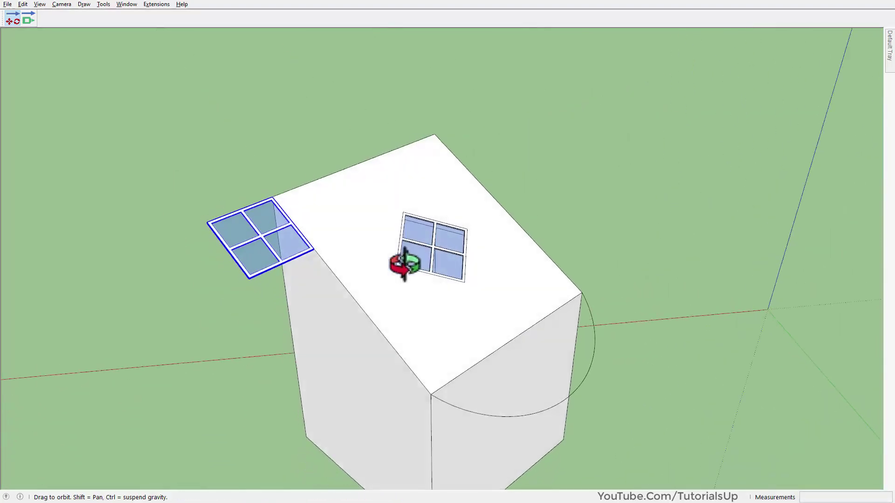
scroll(243, 188, up, 3)
middle_drag(244, 190, 237, 102)
middle_drag(322, 261, 282, 185)
scroll(289, 182, up, 3)
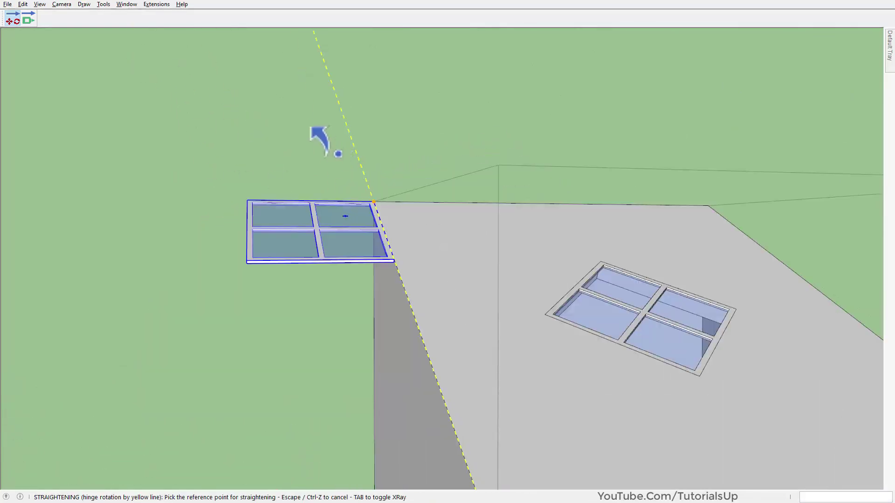
click(311, 123)
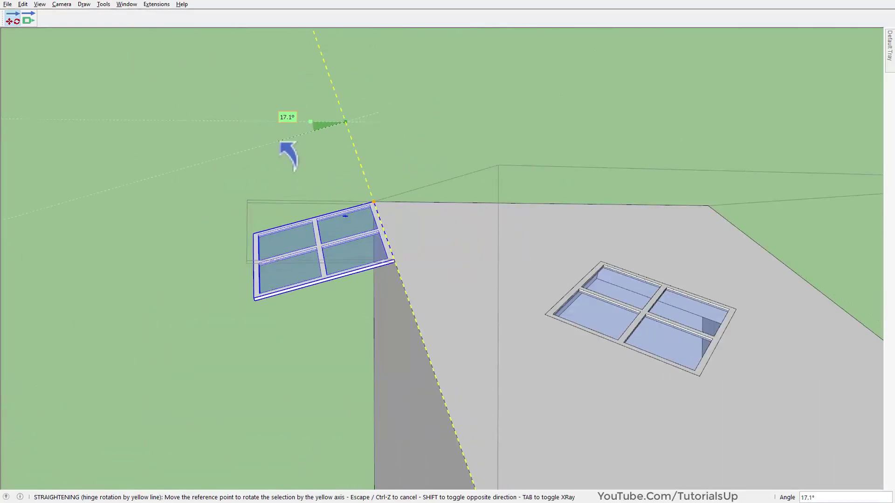
click(280, 141)
- Move the flat logo from the ground by its corner onto the roof's far sloping edge
scroll(244, 181, down, 5)
middle_drag(244, 181, 513, 261)
click(12, 18)
scroll(448, 343, up, 4)
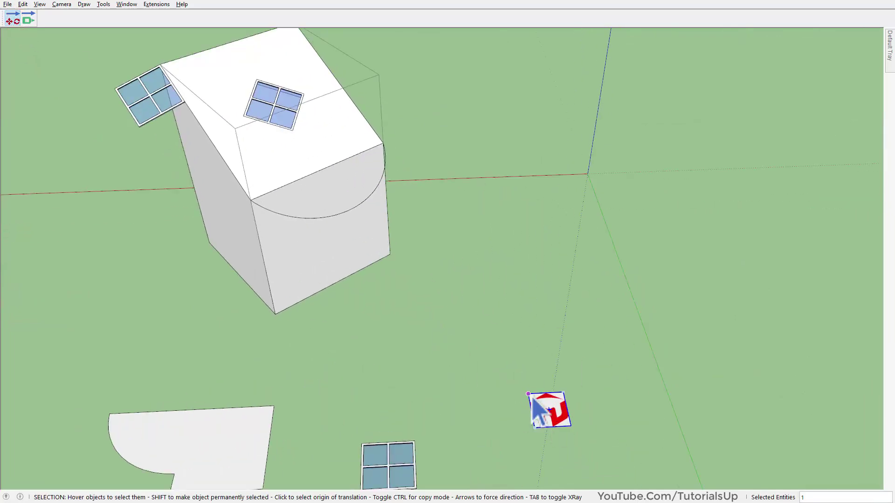
click(530, 396)
scroll(533, 401, down, 2)
scroll(422, 221, up, 6)
click(404, 235)
scroll(389, 279, up, 3)
middle_drag(386, 279, 334, 278)
- Pivot the logo so its side follows the roof's sloping edge, straighten it about that edge and finish
click(383, 282)
click(474, 332)
middle_drag(474, 332, 553, 191)
click(599, 165)
click(615, 222)
key(space)
click(639, 240)
- Select the whole flat curved shape and move it by its outer square corner onto the box's front bottom corner
scroll(639, 240, down, 6)
mouse_move(443, 233)
middle_down()
mouse_move(395, 235)
mouse_move(481, 204)
mouse_move(434, 242)
middle_up()
middle_drag(399, 349, 460, 391)
triple_click(459, 391)
click(10, 20)
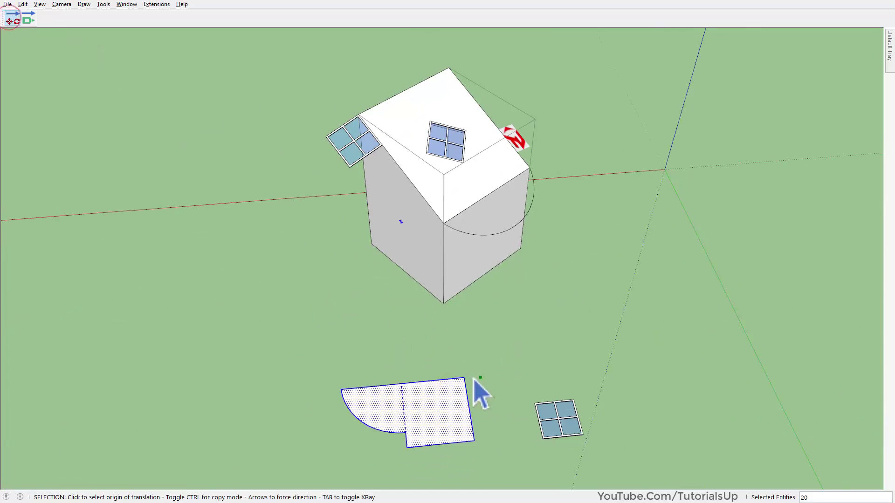
click(465, 378)
click(520, 249)
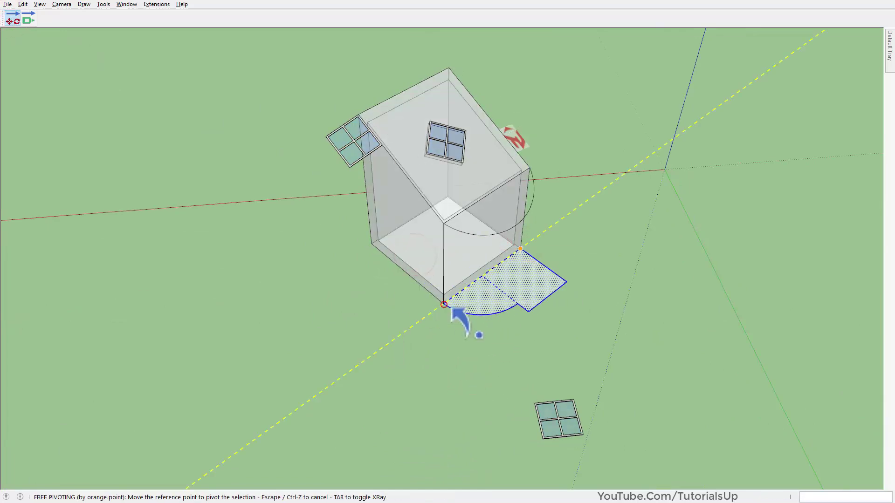
- Pivot the flat shape so its straight edge runs along the box's front bottom edge, straighten it and finish
click(444, 304)
middle_drag(489, 304, 608, 186)
click(599, 254)
key(space)
click(602, 275)
- Move the longer tapered beam by its near end onto the bracket at the office building's top front corner
middle_drag(664, 283, 488, 336)
scroll(740, 296, down, 4)
middle_drag(739, 297, 437, 264)
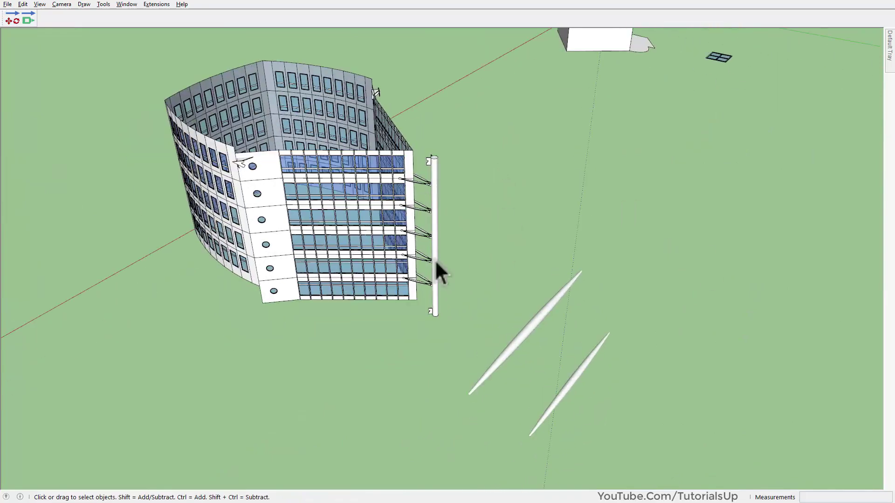
click(10, 19)
scroll(486, 400, up, 8)
scroll(466, 410, down, 2)
click(466, 406)
scroll(468, 408, down, 8)
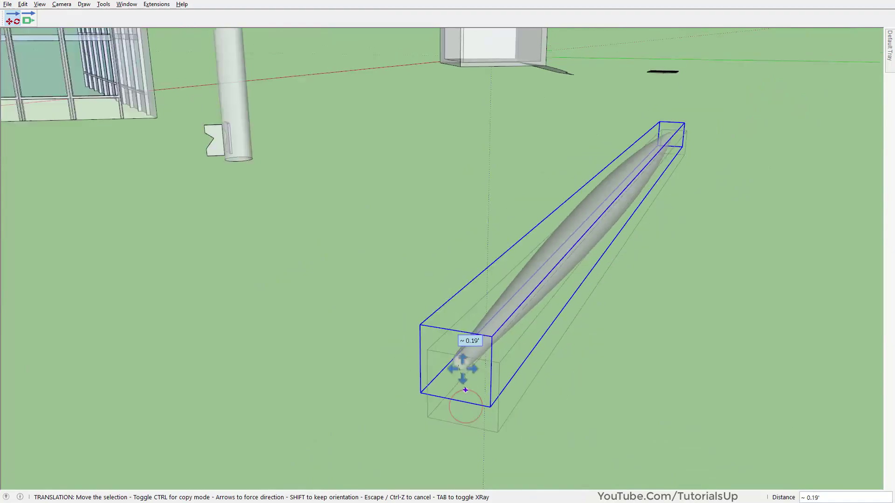
middle_drag(461, 350, 447, 410)
scroll(239, 210, up, 3)
middle_drag(459, 331, 420, 296)
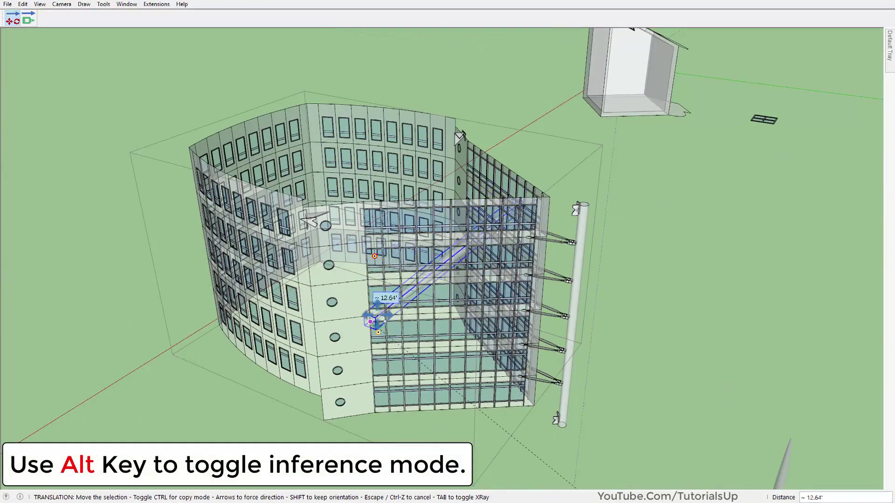
scroll(340, 244, up, 5)
scroll(311, 226, up, 3)
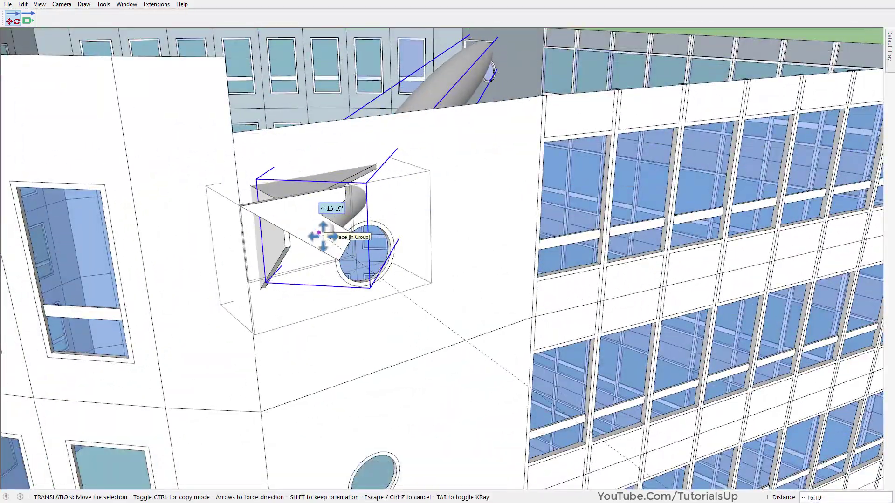
click(327, 238)
- Pivot the tapered beam so its free end meets the bracket at the foot of the round column, and finish
scroll(326, 294, down, 5)
middle_drag(326, 293, 381, 311)
scroll(382, 311, up, 5)
scroll(397, 262, up, 2)
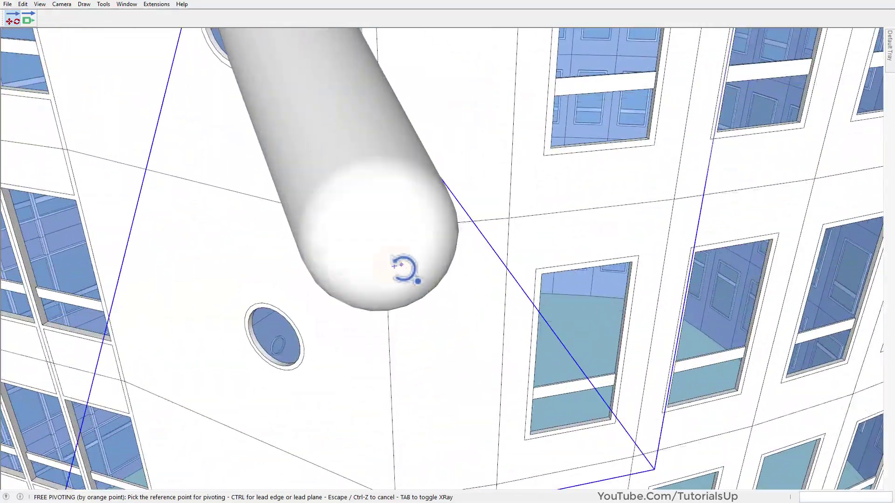
click(394, 267)
scroll(475, 226, down, 8)
middle_drag(298, 187, 536, 154)
scroll(424, 418, up, 5)
scroll(416, 406, down, 6)
middle_drag(414, 397, 578, 420)
middle_drag(568, 380, 405, 369)
scroll(396, 326, down, 3)
key(space)
- Move the remaining tapered beam by its near end onto the bracket at the building's other upper corner
scroll(616, 432, up, 2)
click(9, 20)
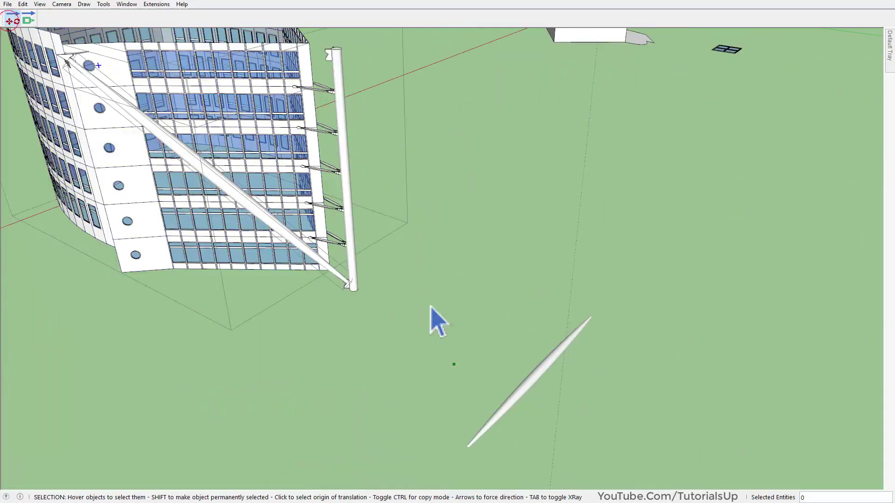
scroll(541, 482, up, 2)
scroll(423, 434, up, 3)
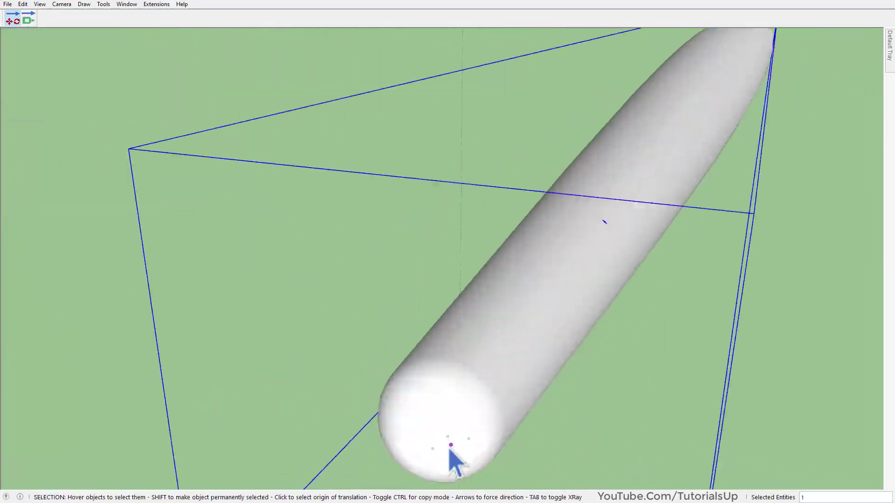
click(416, 449)
scroll(547, 374, down, 10)
scroll(373, 252, up, 3)
middle_drag(393, 255, 117, 235)
scroll(441, 313, up, 3)
key(Tab)
scroll(412, 300, down, 3)
scroll(205, 200, down, 4)
scroll(285, 212, up, 8)
- Pivot the second beam so its free end meets the bracket at the top of the round column, and finish
middle_drag(424, 233, 426, 260)
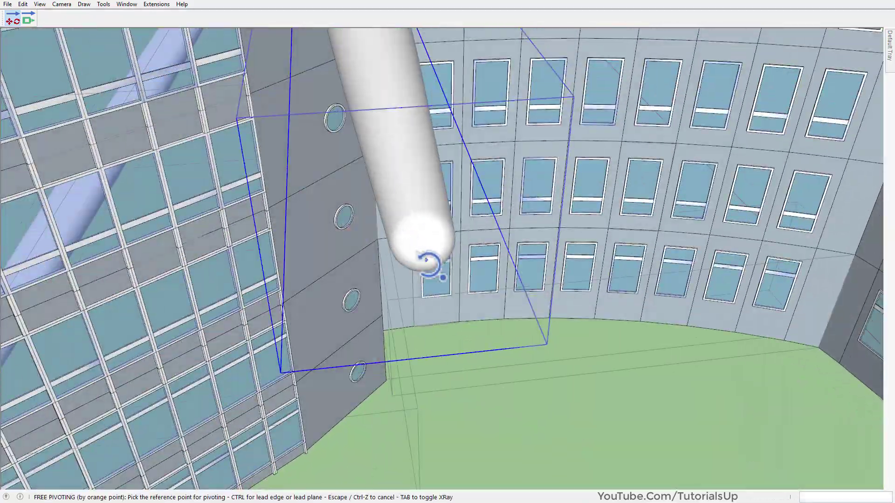
click(430, 257)
scroll(499, 273, down, 3)
middle_drag(499, 274, 420, 210)
scroll(420, 210, down, 6)
middle_drag(505, 225, 598, 163)
scroll(606, 170, up, 8)
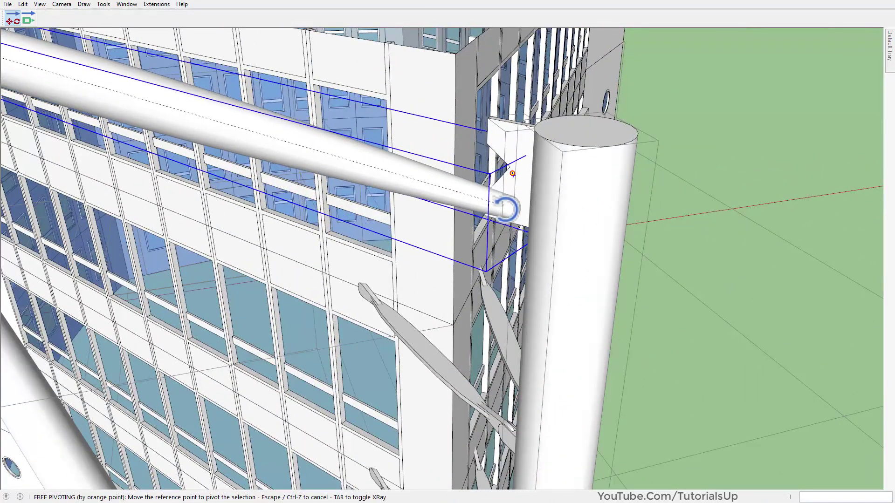
click(504, 206)
middle_drag(504, 206, 795, 215)
scroll(606, 153, down, 10)
middle_drag(606, 154, 550, 280)
key(space)
click(652, 299)
- Select the propeller shaft and the middle connecting shaft, and set the first joint's centre as pivot point, skipping translation
scroll(595, 226, down, 3)
middle_drag(600, 216, 704, 224)
scroll(454, 256, up, 5)
middle_drag(454, 256, 560, 224)
scroll(433, 287, up, 4)
click(432, 287)
ctrl+click(361, 258)
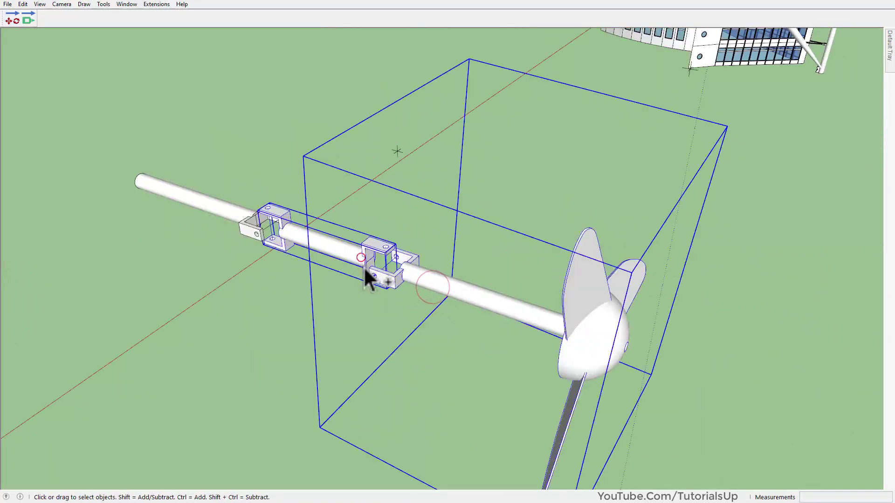
click(11, 21)
scroll(251, 231, up, 6)
middle_drag(340, 225, 292, 246)
double_click(336, 218)
scroll(342, 224, down, 4)
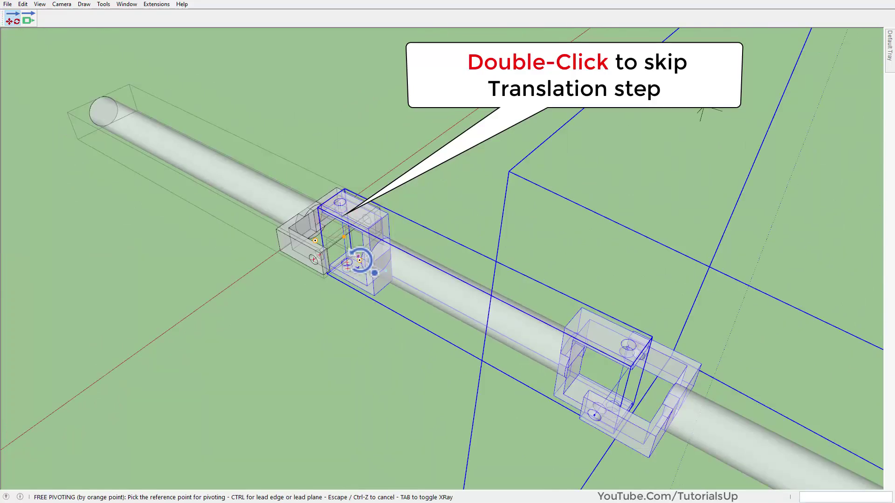
- Pivot the selected shafts and propeller about the first joint's centre so they angle away from the fixed shaft
key(Tab)
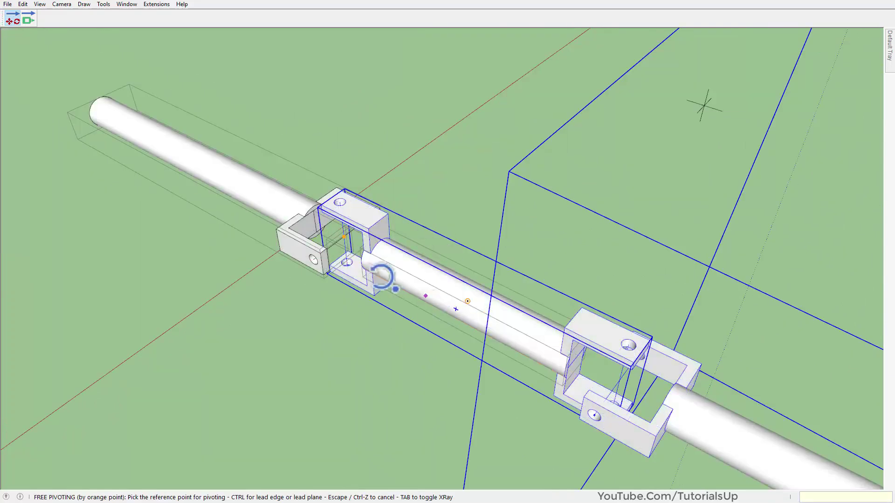
scroll(482, 313, up, 8)
scroll(480, 305, down, 7)
middle_drag(511, 134, 488, 100)
scroll(497, 91, up, 3)
key(Tab)
click(488, 96)
scroll(500, 105, down, 3)
middle_drag(412, 209, 287, 217)
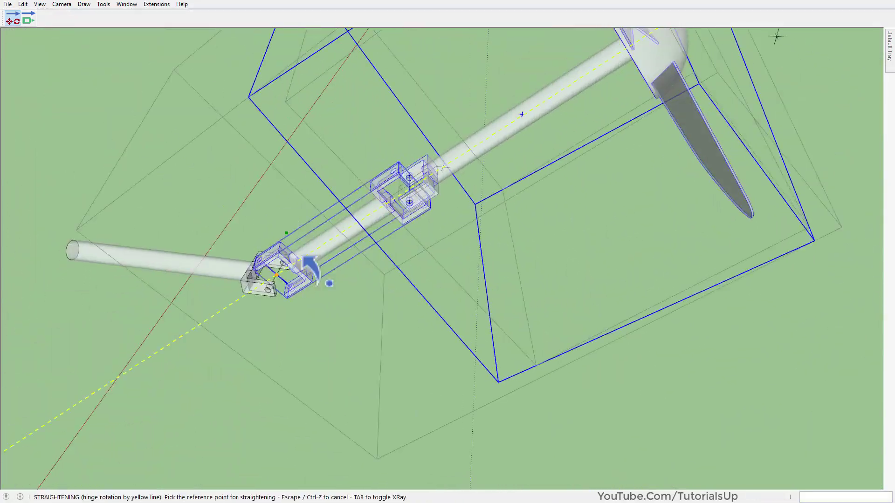
- Straighten the selected shafts and propeller by rotating them about the yellow hinge line, and finish the operation
scroll(224, 259, down, 6)
middle_drag(461, 254, 378, 260)
scroll(254, 232, up, 4)
middle_drag(303, 247, 285, 220)
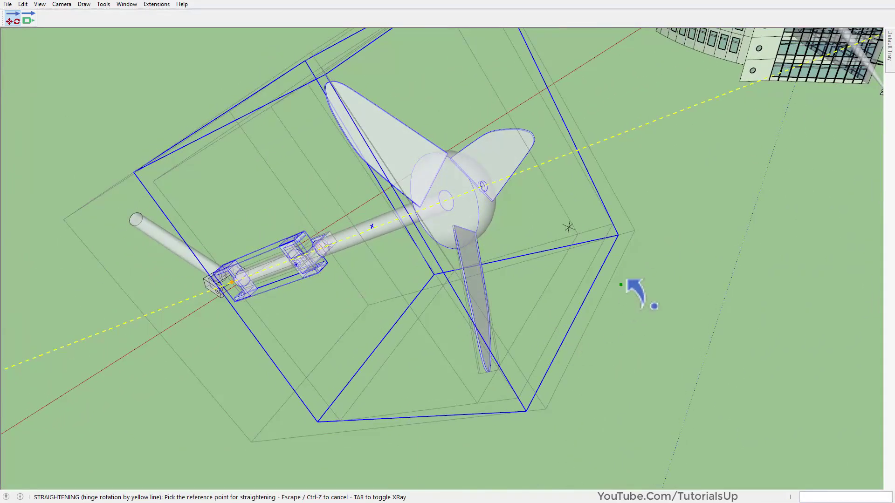
click(645, 267)
click(625, 229)
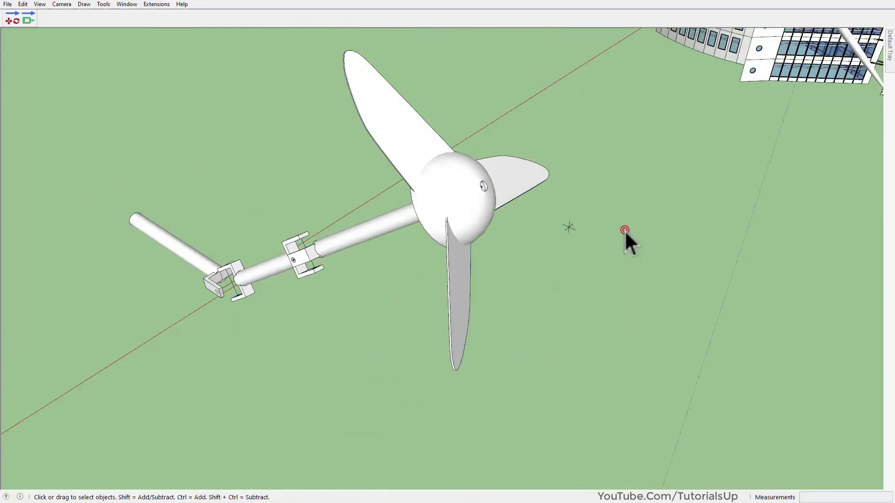
- Select only the propeller shaft and set the second joint's centre as its pivot point, skipping translation
click(483, 255)
click(443, 183)
middle_drag(410, 230, 597, 282)
scroll(321, 326, up, 6)
middle_drag(321, 326, 252, 245)
click(302, 309)
scroll(298, 332, down, 6)
scroll(444, 246, up, 6)
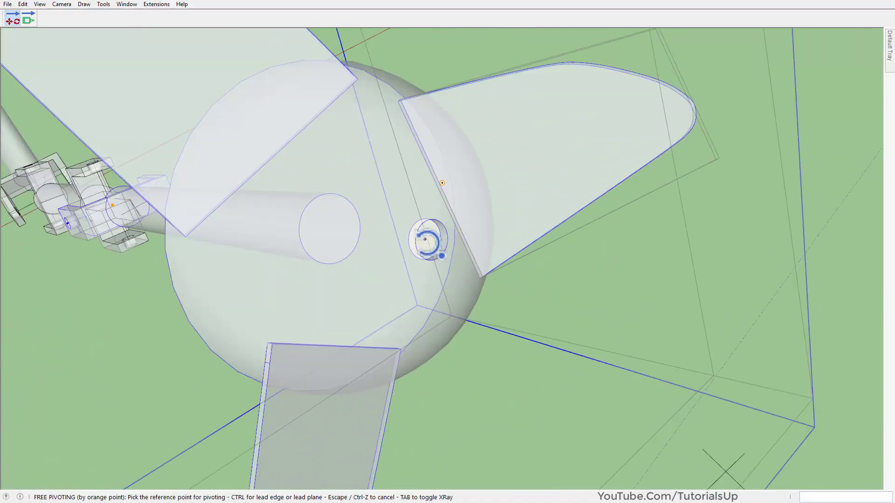
- Pivot the propeller shaft about the second joint, taking the hub hole's centre as reference and aiming at the cross marker, and finish
click(429, 242)
scroll(424, 243, down, 5)
scroll(424, 244, up, 4)
scroll(508, 299, down, 4)
scroll(528, 288, up, 3)
click(527, 288)
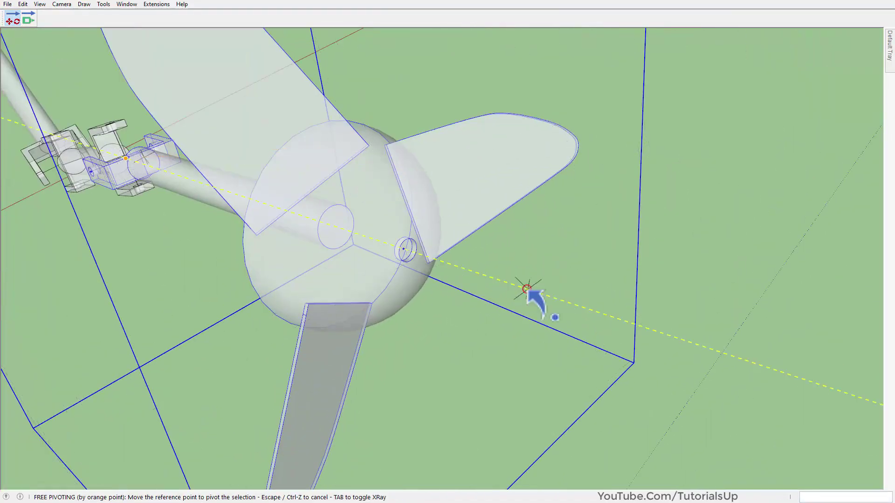
scroll(527, 288, down, 3)
middle_drag(528, 288, 362, 228)
scroll(377, 247, down, 3)
click(521, 208)
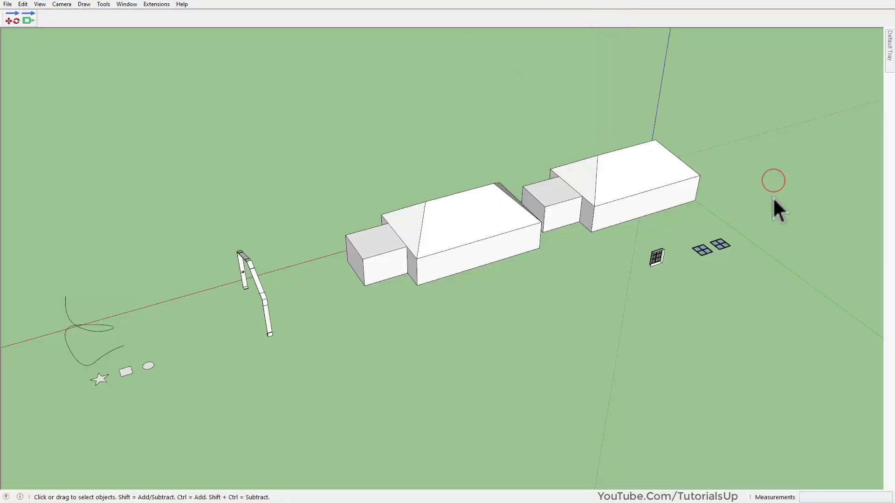
- Make the far flat window into a component with its axes' origin at the window's near outer corner
scroll(773, 198, up, 10)
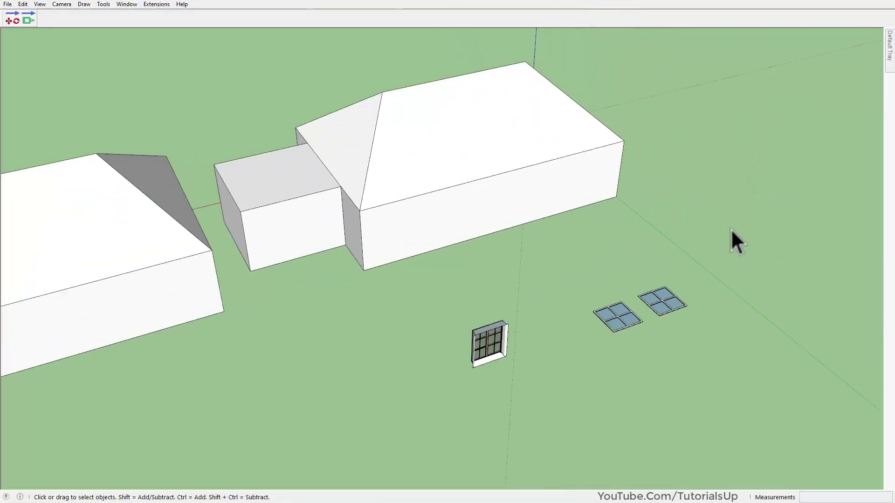
scroll(593, 294, up, 3)
click(589, 293)
scroll(667, 313, up, 6)
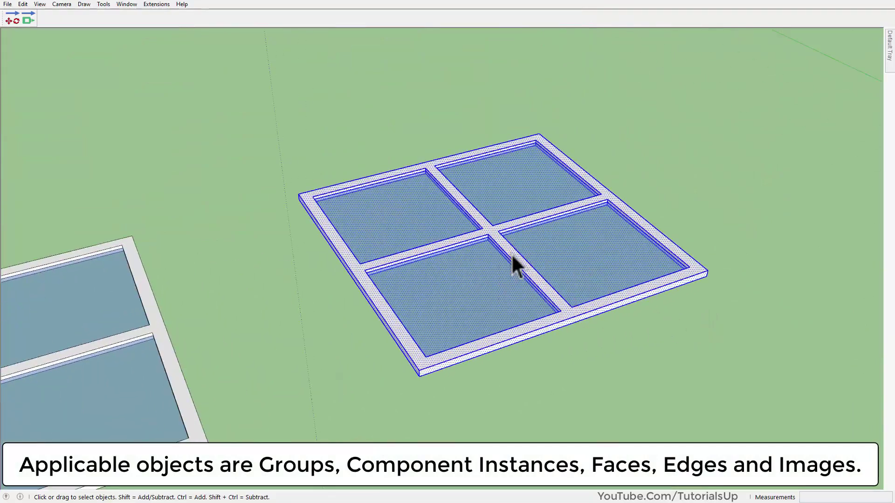
right_click(512, 257)
click(600, 323)
click(449, 224)
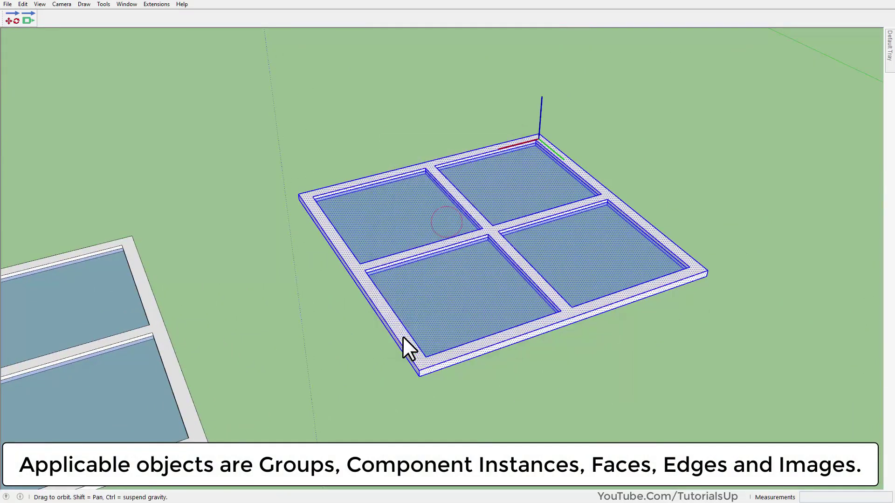
middle_drag(403, 336, 507, 332)
click(488, 361)
click(507, 345)
click(459, 344)
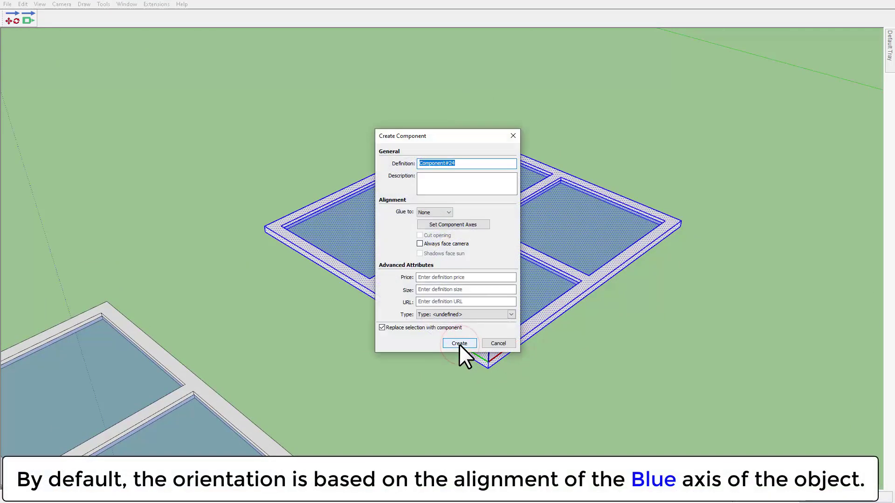
click(460, 344)
- Open the new window component to inspect the orientation of its axes, and close it
middle_drag(511, 348, 470, 400)
click(500, 281)
scroll(502, 311, up, 3)
scroll(493, 348, down, 5)
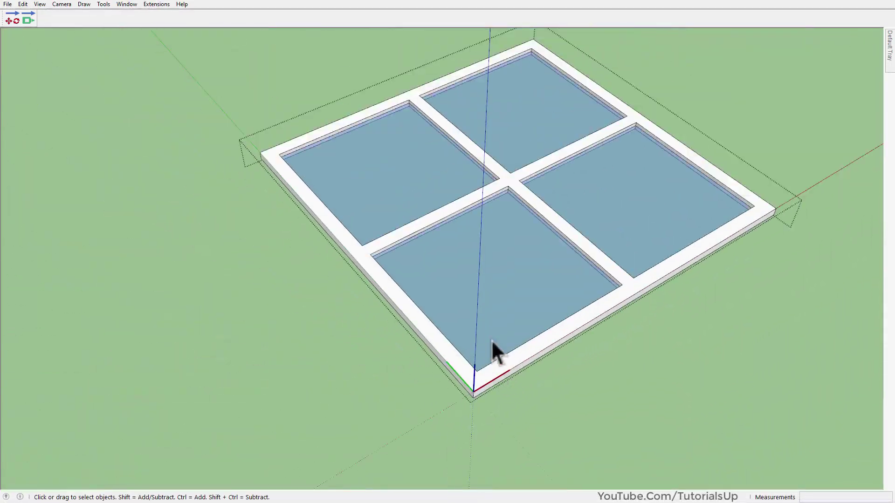
click(733, 372)
scroll(718, 363, down, 4)
middle_drag(668, 337, 654, 335)
scroll(611, 342, down, 5)
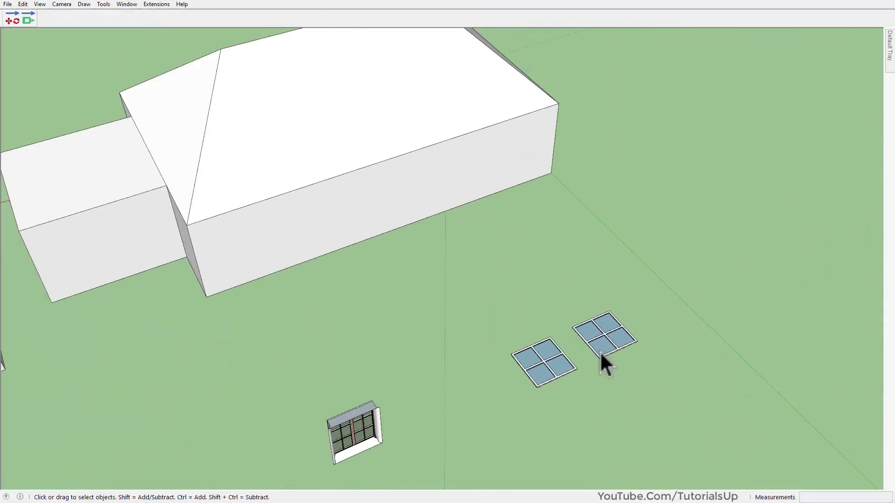
- Examine how both houses are built by selecting the first house's loose geometry and opening and closing the second house's group
scroll(544, 284, down, 2)
scroll(388, 256, up, 3)
triple_click(624, 174)
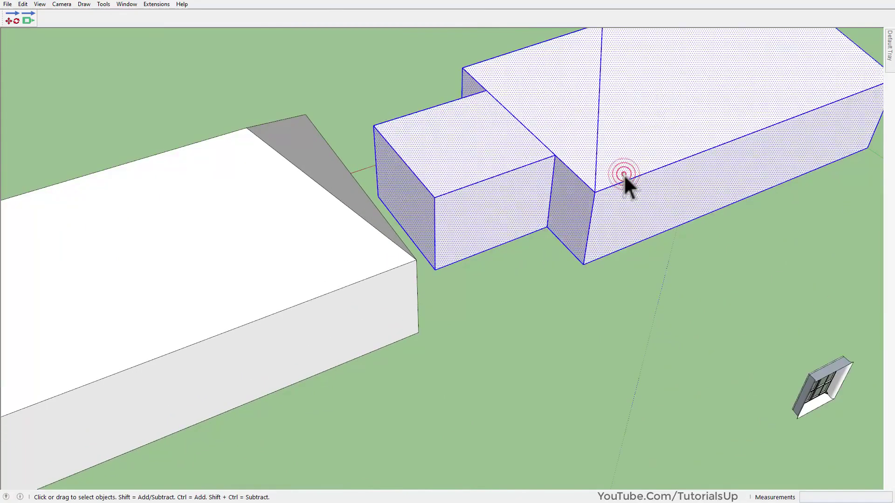
scroll(671, 232, down, 2)
scroll(672, 233, down, 2)
scroll(386, 349, up, 4)
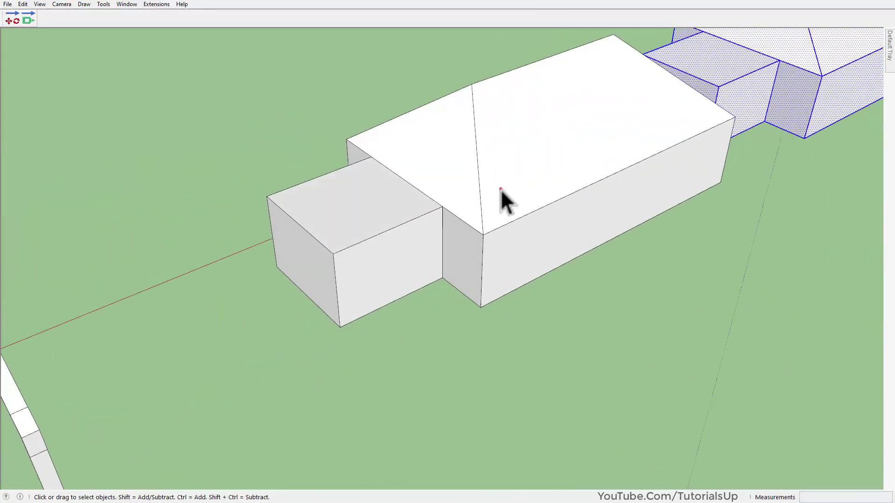
click(500, 189)
click(366, 240)
click(493, 377)
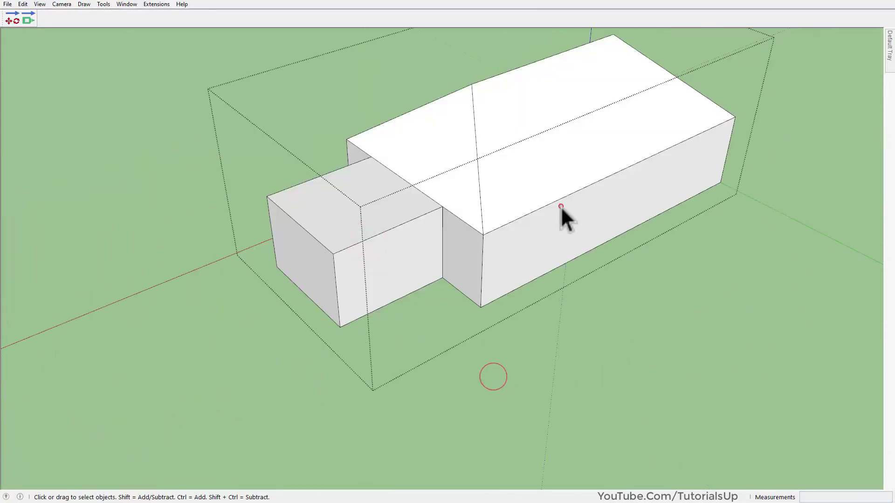
click(516, 150)
click(374, 278)
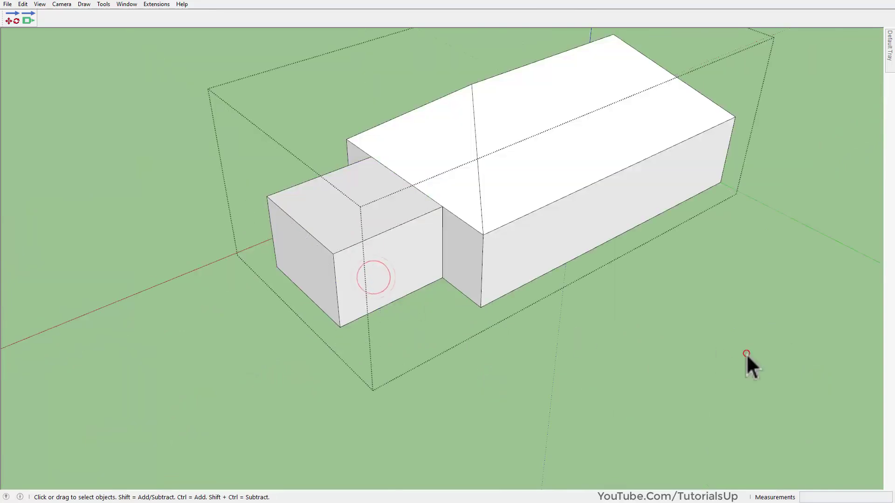
click(746, 354)
scroll(746, 354, down, 2)
scroll(130, 297, down, 2)
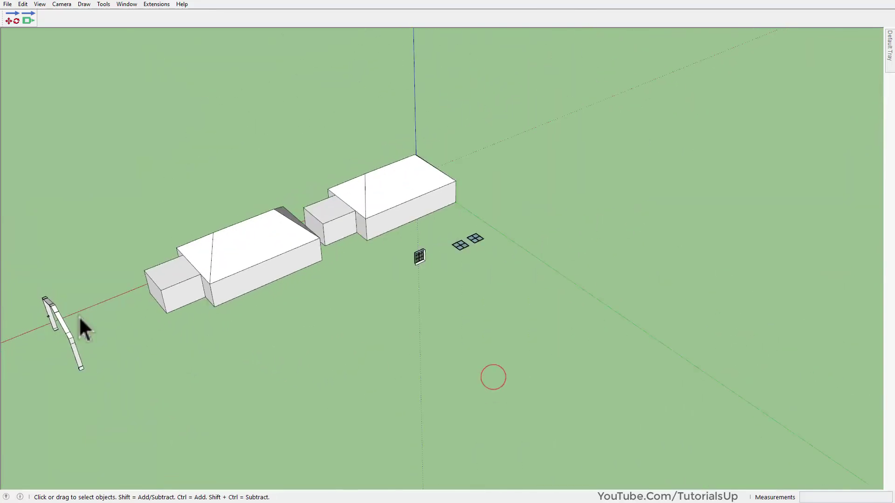
- Pick up a copy of the far flat window by its near edge's midpoint with Move and Glue
scroll(420, 256, up, 8)
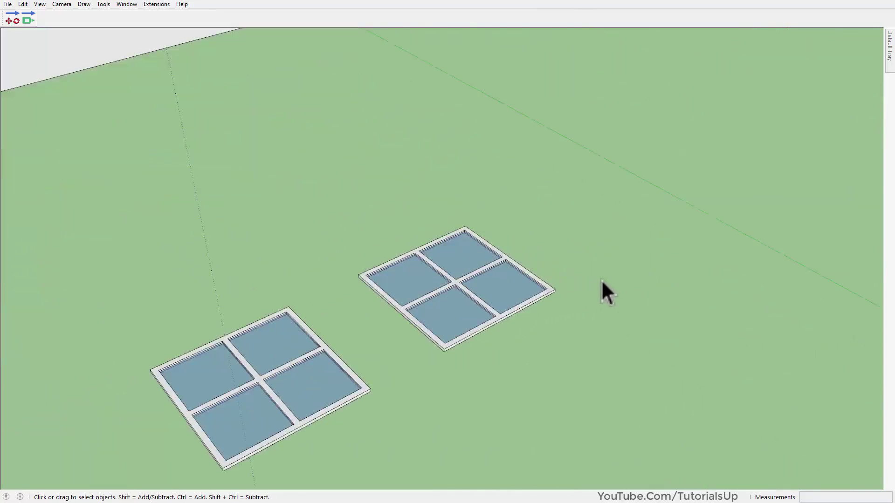
middle_drag(601, 280, 507, 326)
scroll(506, 325, down, 3)
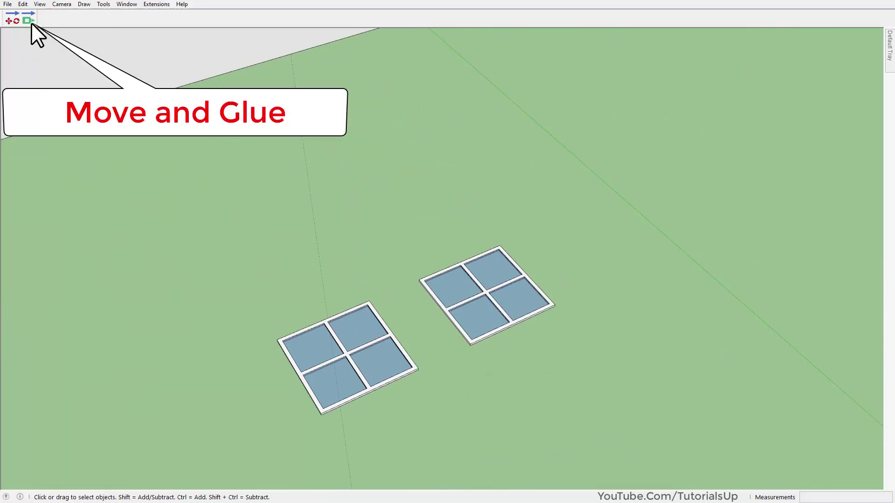
scroll(494, 326, up, 3)
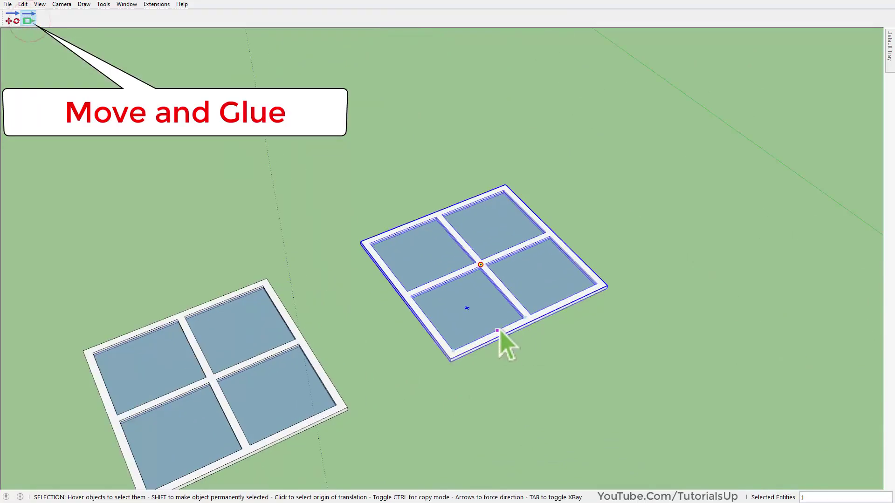
click(532, 322)
scroll(620, 298, down, 3)
key(ctrl)
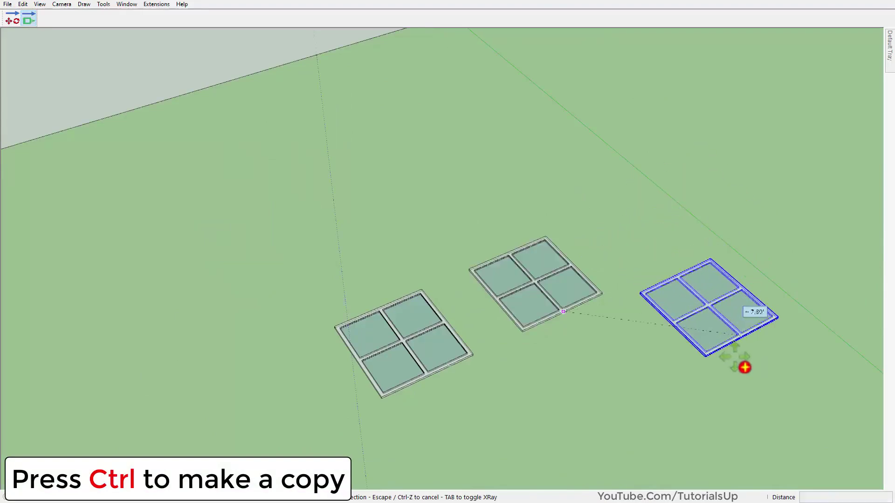
- Carry the window copy onto the long wall of the loose-geometry house and toggle X-ray mode off
scroll(720, 348, down, 5)
scroll(536, 249, up, 3)
click(486, 243)
scroll(487, 233, up, 3)
middle_drag(461, 186, 429, 96)
middle_drag(476, 261, 541, 312)
scroll(536, 293, down, 2)
scroll(415, 268, up, 1)
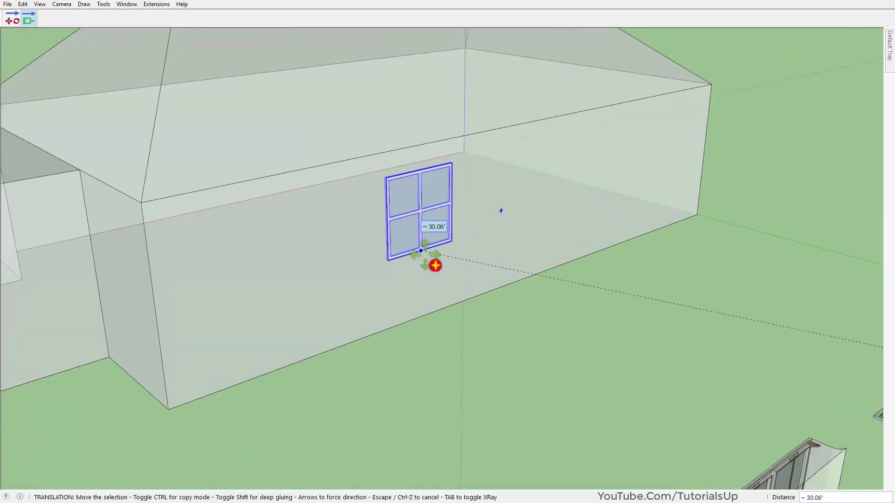
key(Tab)
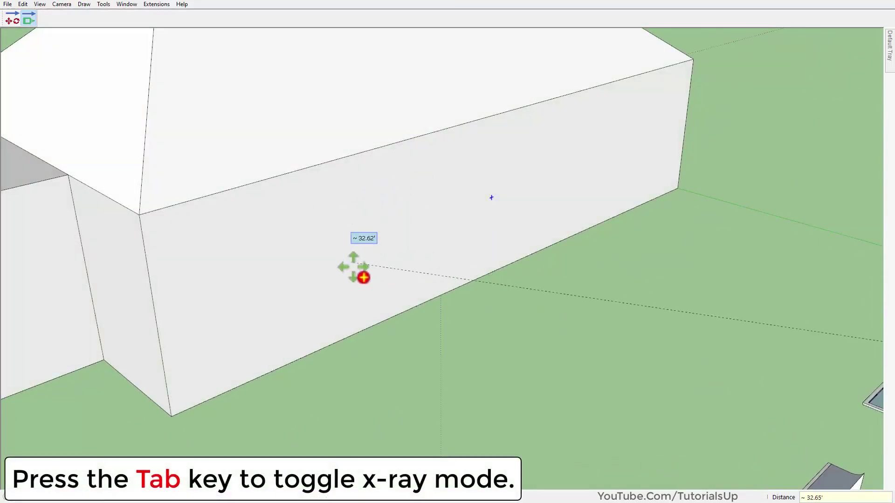
key(Tab)
key(Tab)
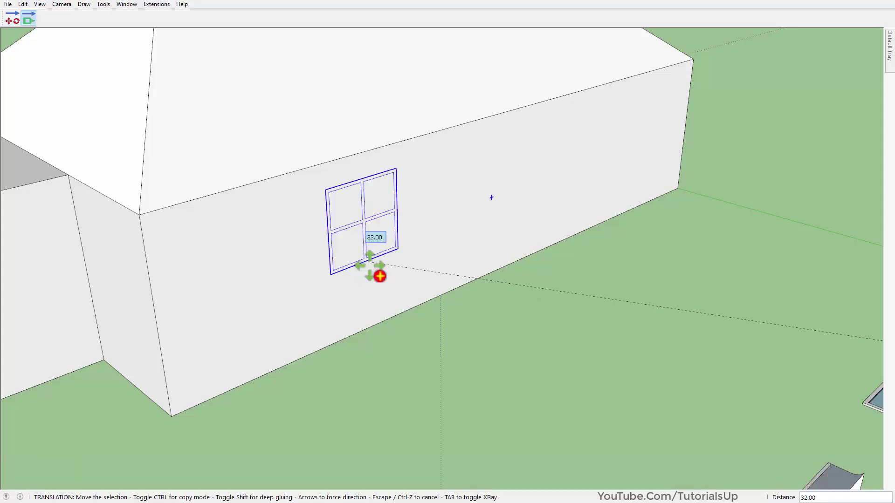
- Glue the window copy onto the house's long wall and finish the placement
click(342, 290)
scroll(334, 244, up, 5)
middle_drag(335, 231, 400, 294)
click(400, 298)
scroll(419, 327, down, 6)
middle_drag(450, 356, 373, 334)
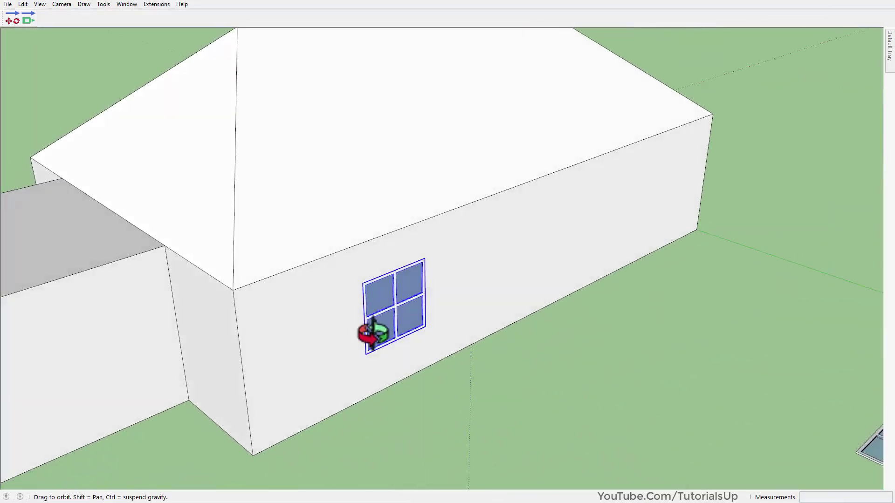
- Move the wall window by its lower edge's midpoint and glue it to the sloped roof face above the annex
click(29, 20)
scroll(409, 340, up, 4)
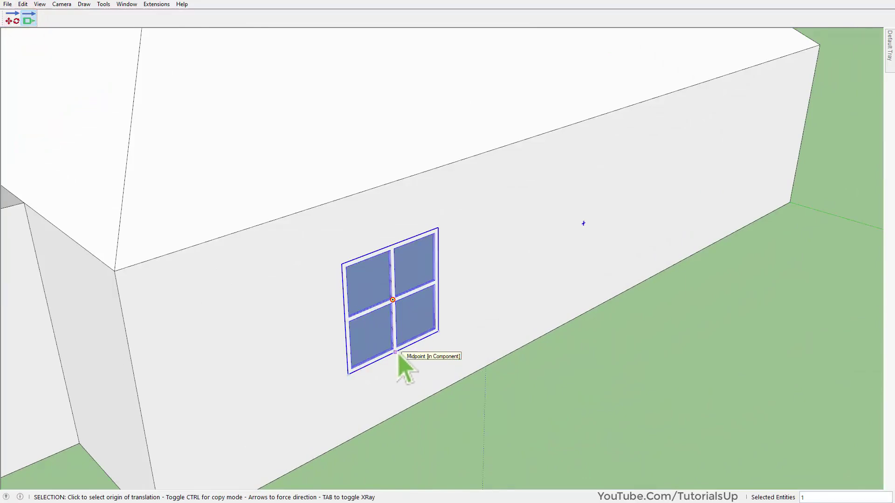
click(396, 359)
scroll(441, 339, down, 4)
middle_drag(409, 187, 392, 270)
scroll(314, 279, up, 2)
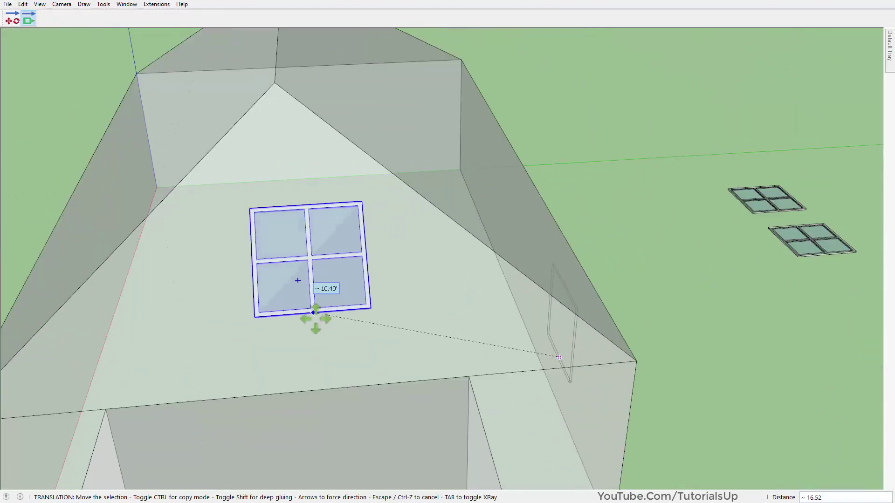
click(290, 319)
middle_drag(370, 301, 398, 283)
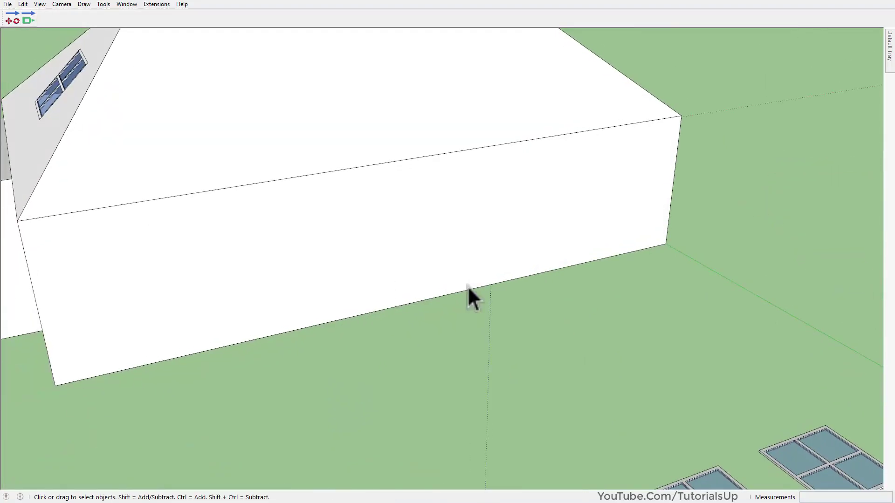
scroll(398, 284, down, 3)
scroll(210, 285, up, 1)
middle_drag(310, 281, 390, 276)
scroll(390, 276, down, 4)
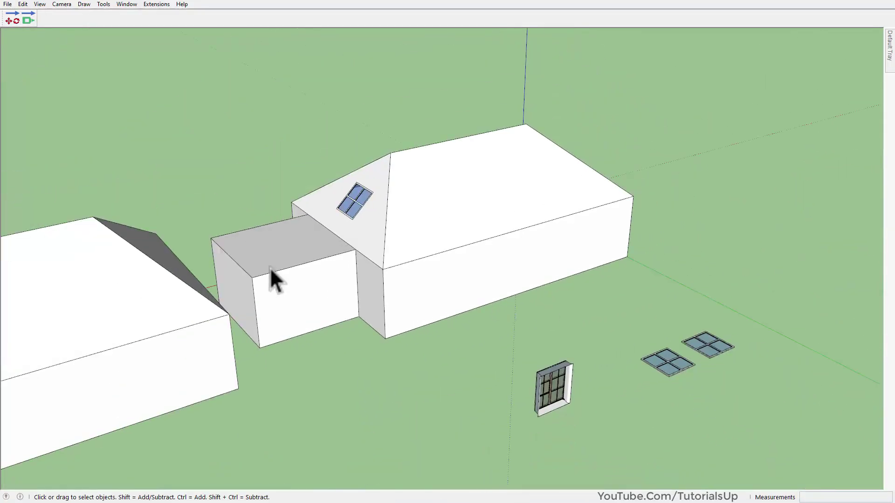
- Copy the roof window by its lower corner with Move and Glue onto the annex's side wall
scroll(252, 274, up, 3)
scroll(422, 177, up, 2)
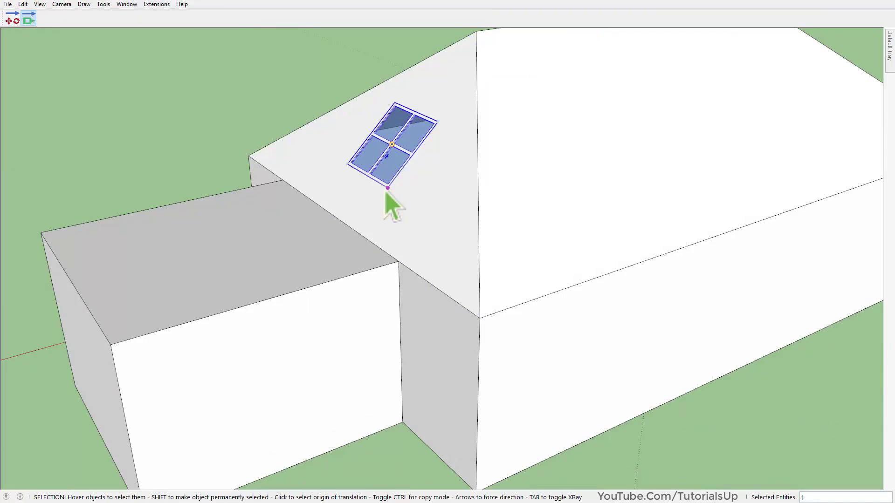
click(387, 189)
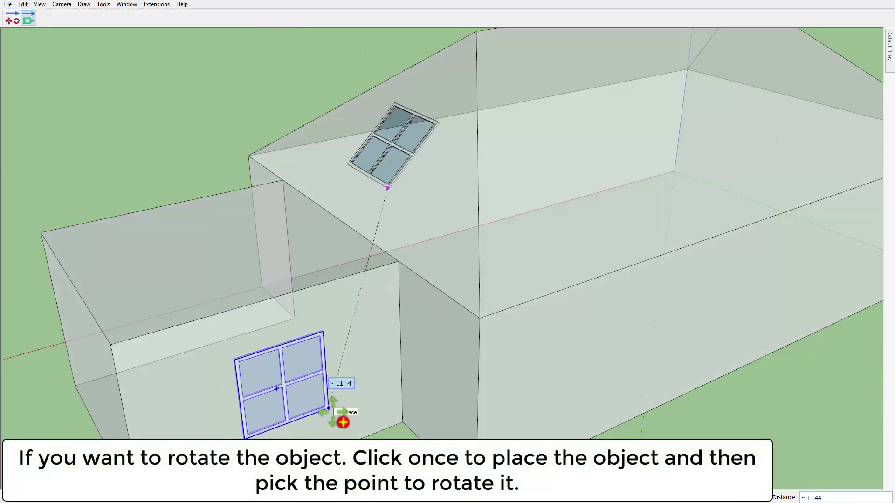
middle_drag(277, 389, 236, 343)
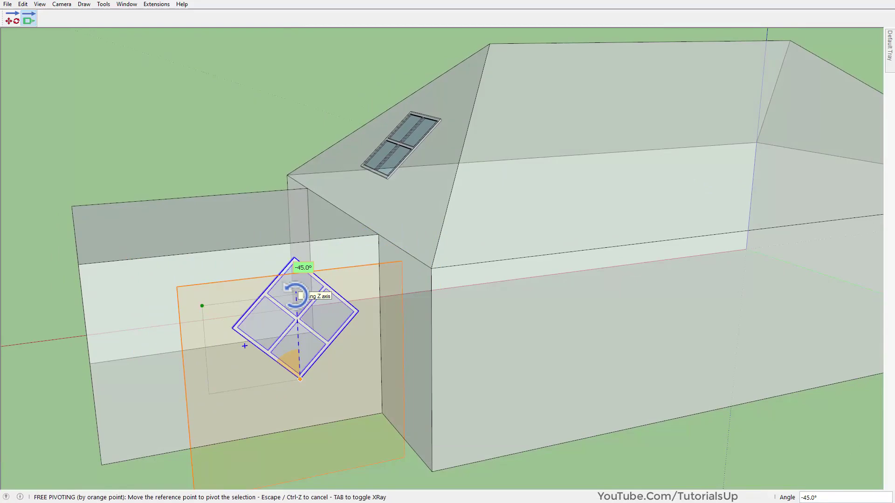
- Pivot the annex window by -45° about its lower corner in the wall plane, and finish
click(294, 292)
scroll(279, 344, up, 4)
middle_drag(279, 344, 314, 355)
scroll(315, 356, down, 5)
middle_drag(641, 166, 685, 206)
scroll(644, 179, down, 5)
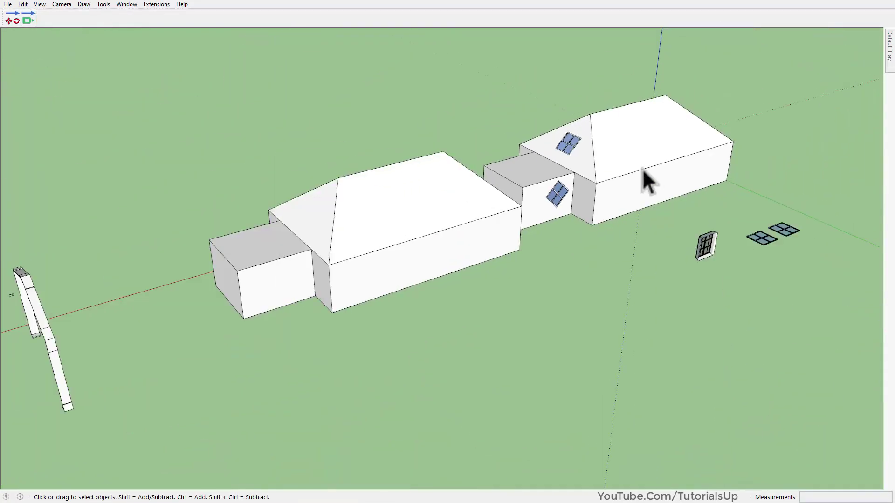
- Open the grouped house down to its annex to inspect the nested groups, and close them again
scroll(424, 253, up, 4)
click(325, 256)
scroll(325, 256, up, 2)
double_click(129, 341)
key(Escape)
key(Escape)
- Copy the roof window by its lower corner with Move and Glue onto the grouped house's long side wall
click(29, 15)
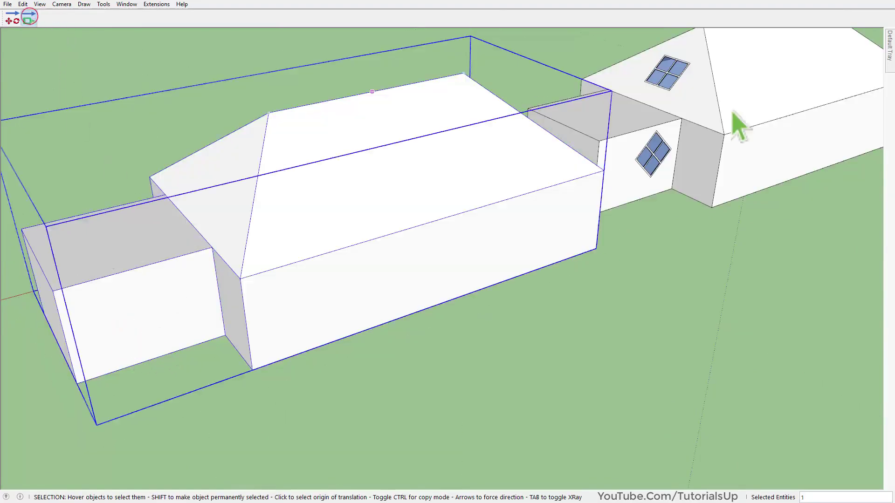
scroll(807, 126, up, 4)
scroll(438, 373, down, 2)
scroll(495, 79, up, 3)
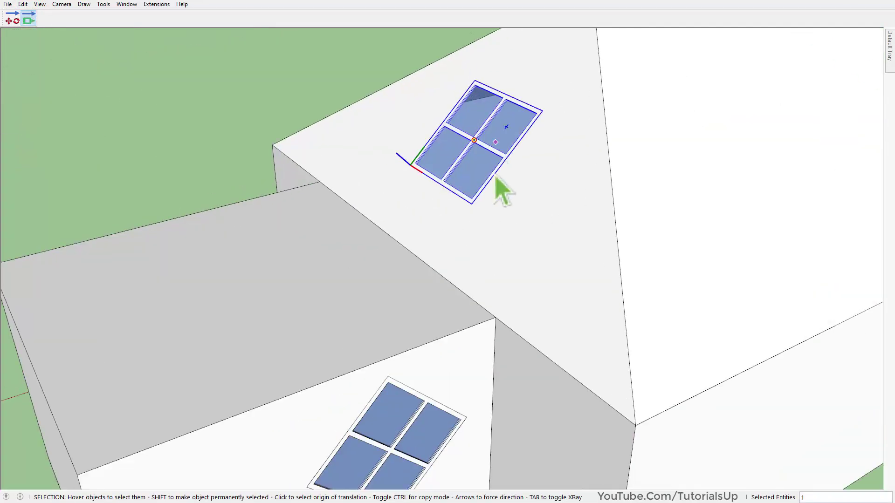
key(ctrl)
key(Tab)
click(473, 204)
scroll(497, 227, down, 4)
scroll(540, 274, down, 5)
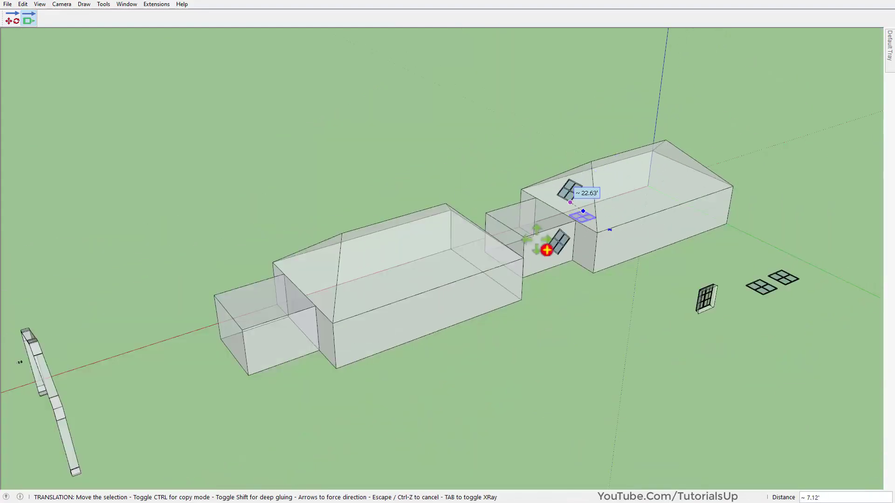
scroll(414, 341, up, 5)
middle_drag(435, 316, 445, 250)
scroll(377, 313, down, 3)
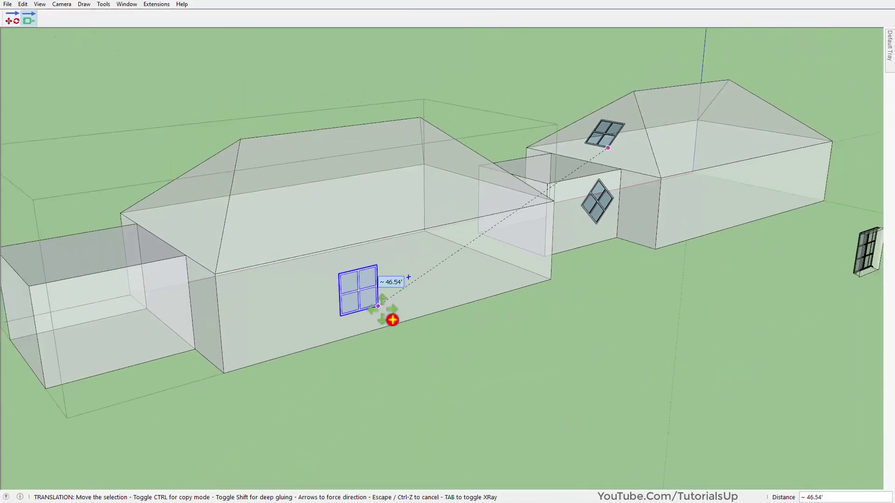
click(350, 309)
- Check how the copied window sits in the grouped house's wall, and undo the copy
scroll(337, 305, up, 3)
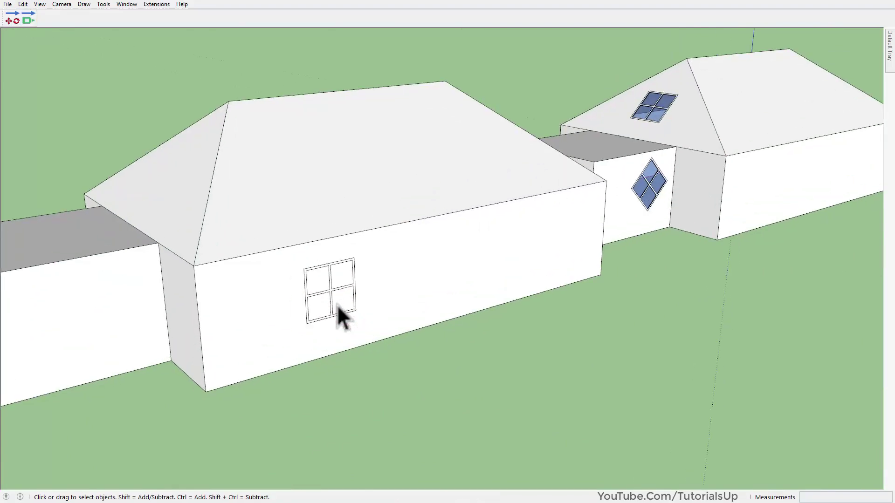
double_click(377, 230)
key(Escape)
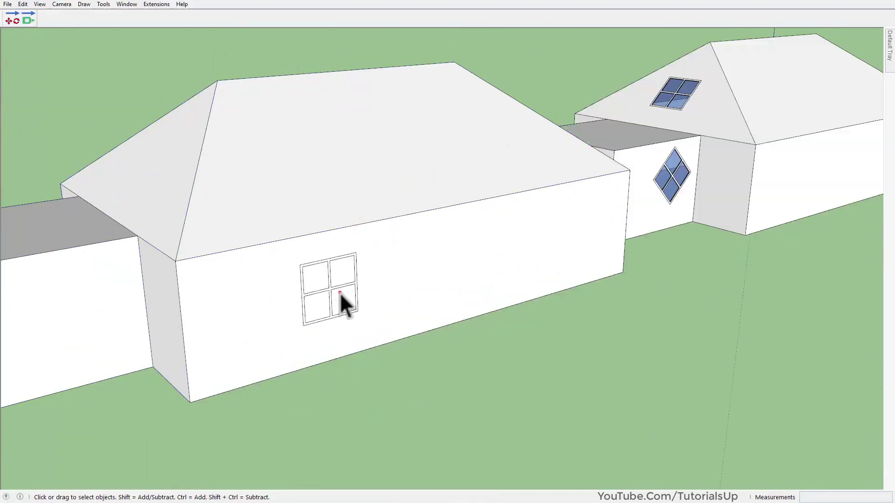
click(340, 293)
scroll(280, 328, down, 3)
scroll(608, 144, up, 4)
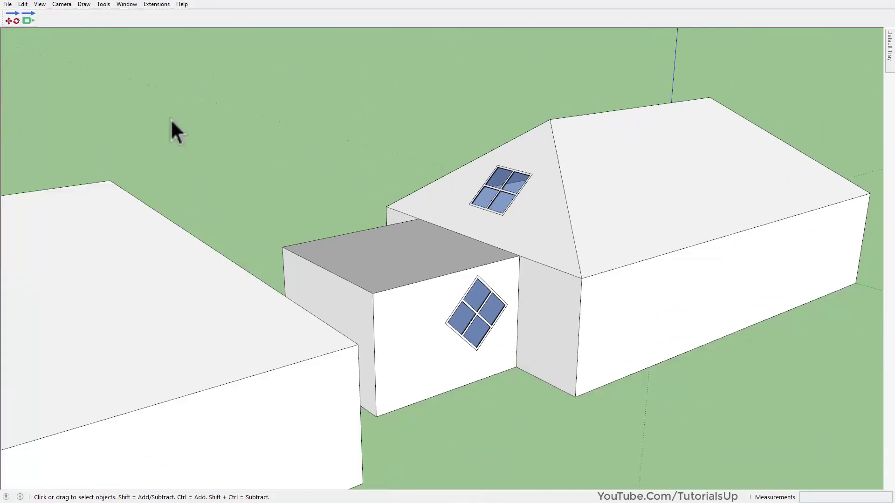
- Move the roof window by its lower corner onto the grouped house's long side wall with deep gluing, cutting the opening
click(503, 215)
scroll(577, 250, down, 5)
scroll(340, 377, up, 2)
scroll(560, 233, up, 3)
middle_drag(555, 234, 489, 262)
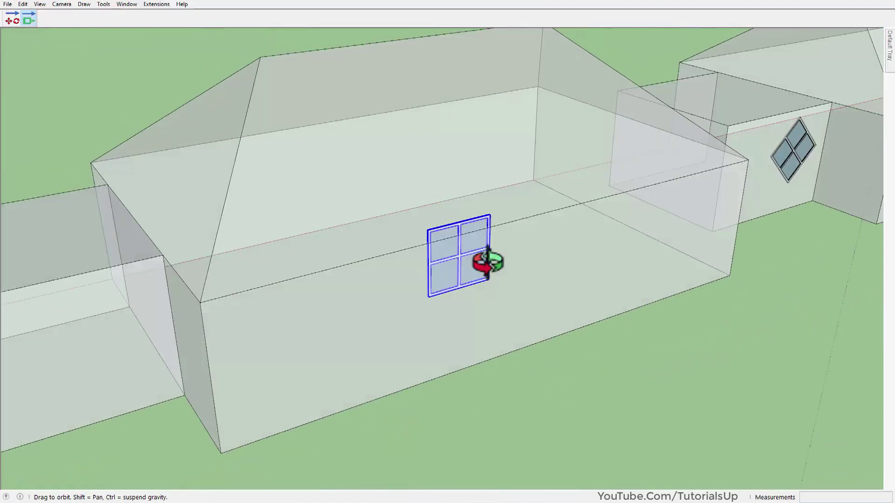
scroll(422, 338, down, 3)
middle_drag(404, 336, 419, 290)
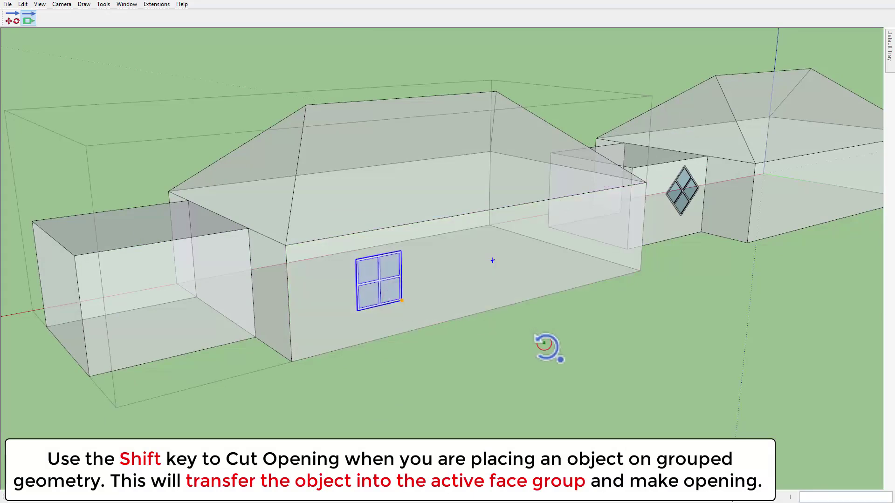
shift+click(544, 344)
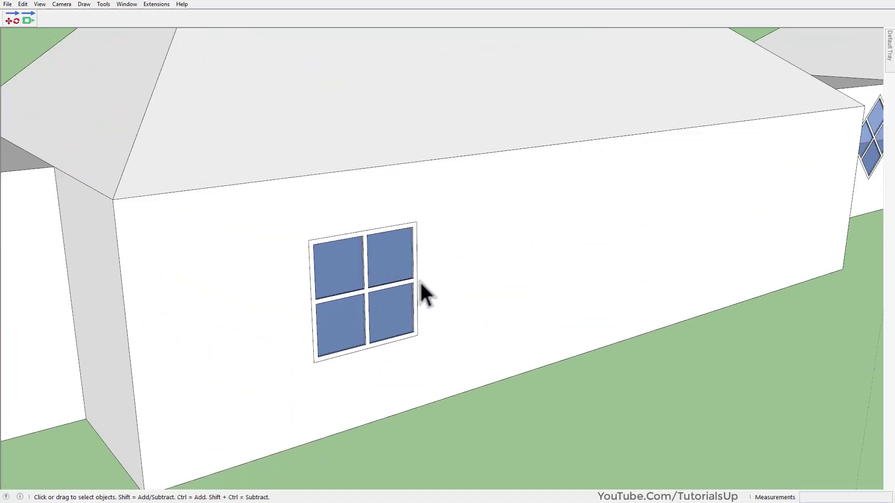
- Open the grouped house down to its main wall group to examine where the window is nested, and close the groups
scroll(438, 291, down, 2)
double_click(439, 284)
click(405, 290)
click(466, 272)
double_click(467, 273)
click(434, 400)
- Inside the opened house group, move the wall window by its lower corner with deep gluing onto the annex's side wall
scroll(332, 321, down, 3)
middle_drag(332, 321, 368, 334)
scroll(352, 346, up, 3)
double_click(351, 346)
key(shift+z)
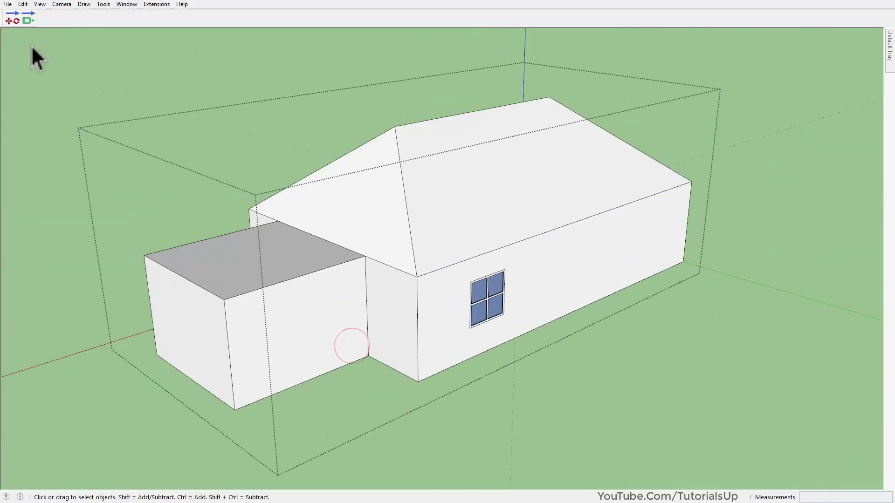
click(470, 328)
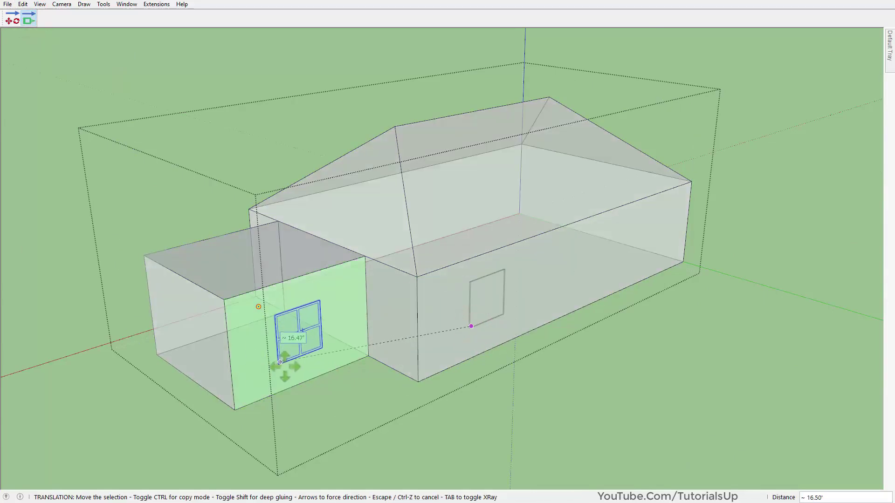
key(space)
- Open the house's nested groups down to the annex to examine where the moved window belongs, and close them
click(502, 409)
scroll(502, 410, down, 1)
click(693, 376)
double_click(311, 309)
click(311, 334)
double_click(310, 333)
click(310, 334)
scroll(290, 349, up, 3)
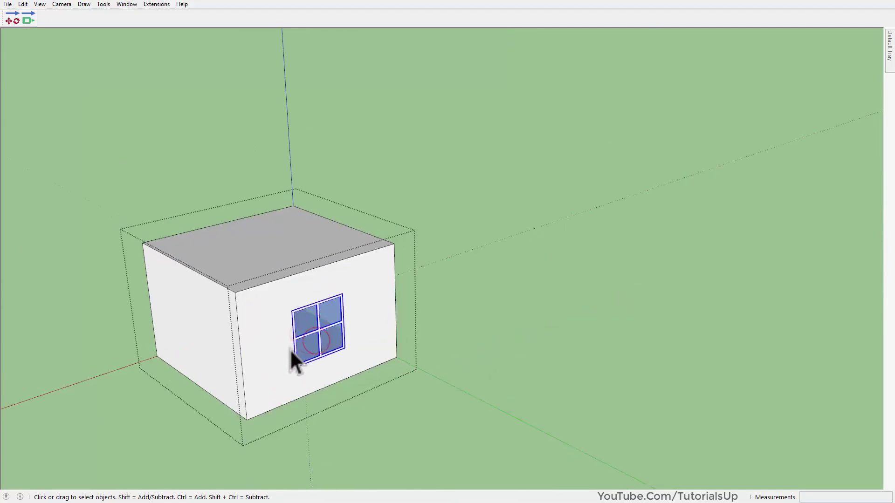
middle_drag(290, 349, 362, 341)
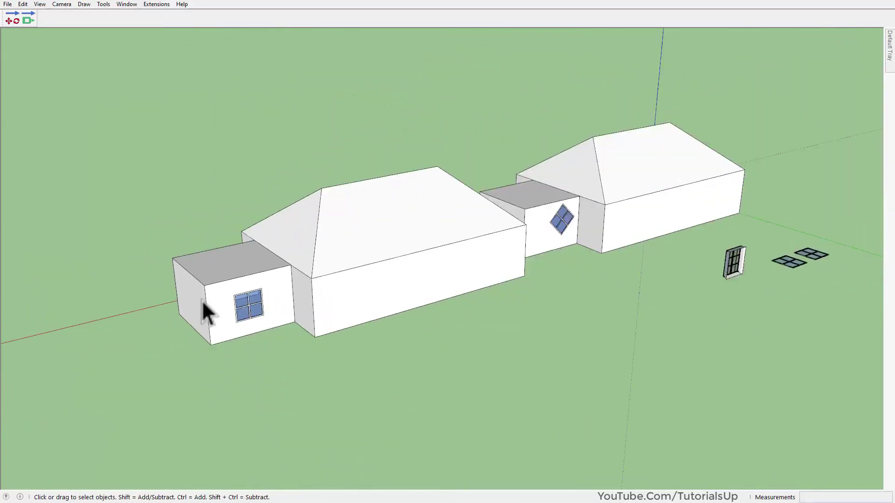
- Select all parts of the loose barred window beside the houses and start making them into a component
shift+middle_drag(790, 262, 618, 286)
scroll(618, 286, up, 3)
scroll(506, 296, up, 2)
middle_drag(488, 299, 459, 317)
drag(313, 196, 500, 458)
scroll(457, 404, up, 2)
right_click(436, 186)
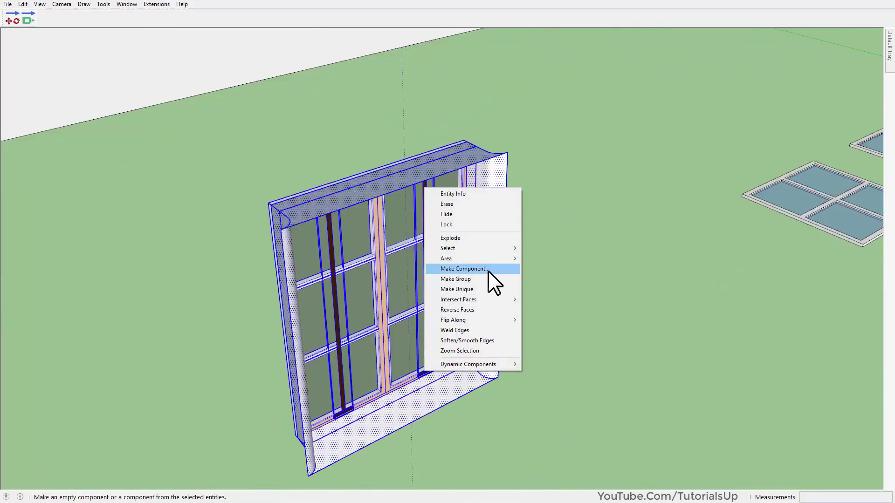
click(493, 286)
- Set the component axes at the midpoint of the barred window's outer lower edge, red axis along the edge, and create the component
click(448, 226)
scroll(446, 230, down, 2)
scroll(446, 231, up, 3)
click(434, 383)
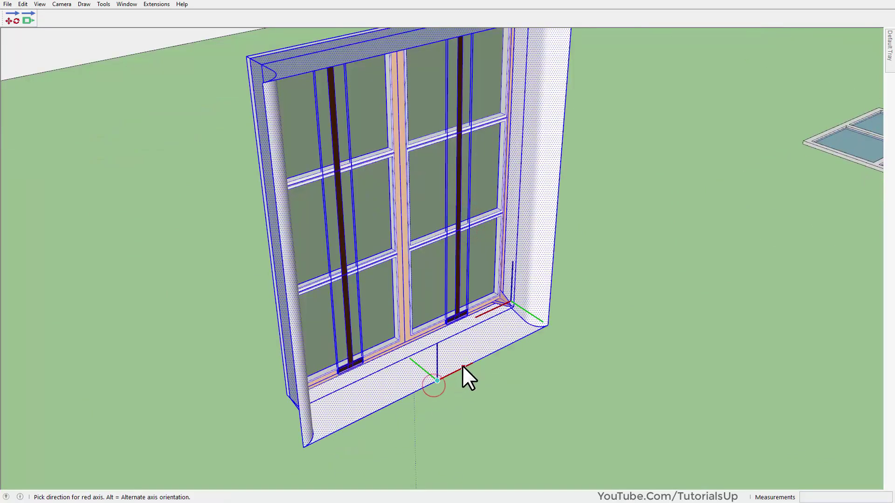
click(462, 366)
click(440, 365)
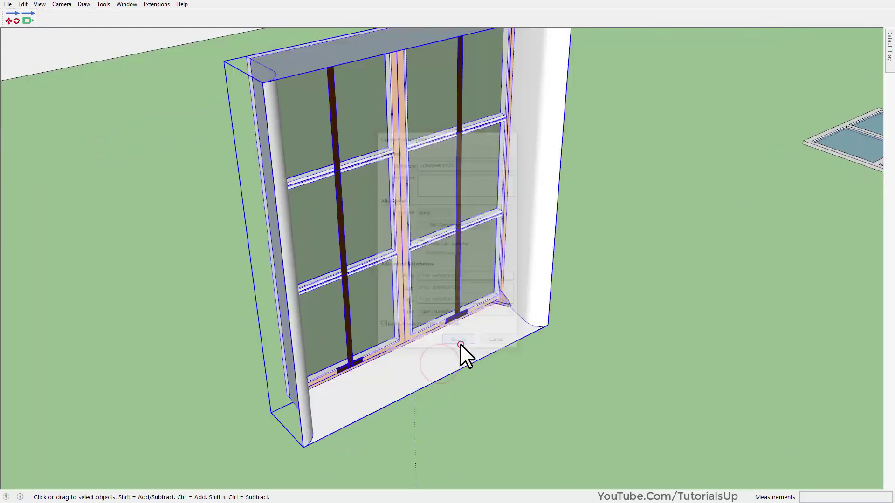
click(460, 345)
- Copy the barred window by its lower edge's midpoint with Move and Glue onto the ungrouped house's long side wall
scroll(494, 375, down, 6)
click(26, 21)
scroll(485, 380, up, 1)
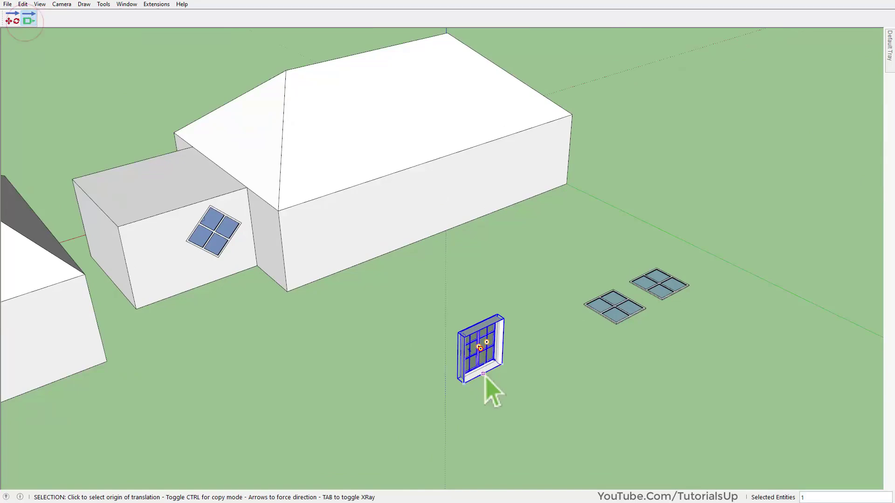
click(485, 380)
scroll(336, 278, up, 4)
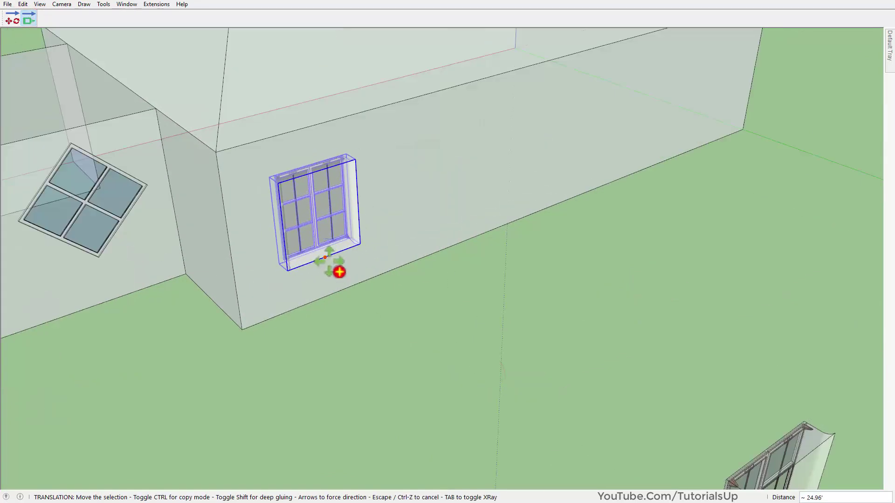
click(326, 259)
scroll(295, 174, up, 3)
- Copy the glued barred window along the wall and repeat the spacing as a 5x array
click(337, 251)
scroll(337, 278, down, 2)
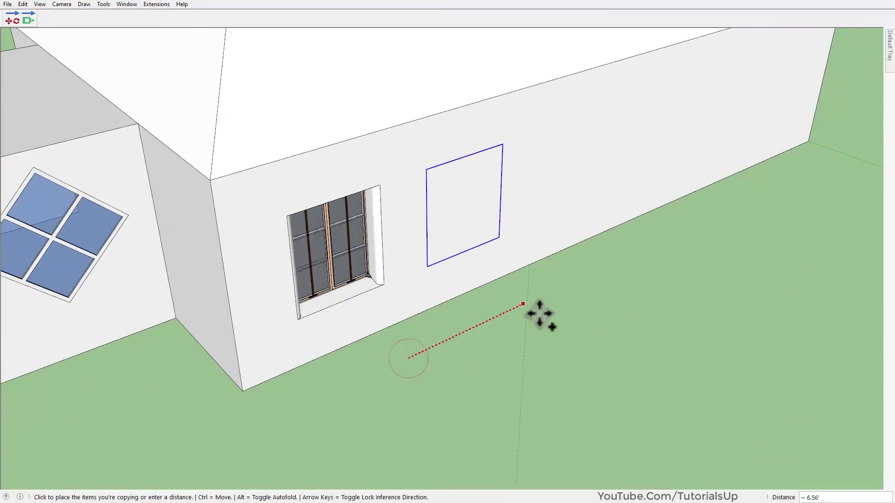
text(5x)
key(Return)
- Examine the row of barred window copies and their openings in the house wall
middle_drag(429, 248, 432, 170)
click(435, 169)
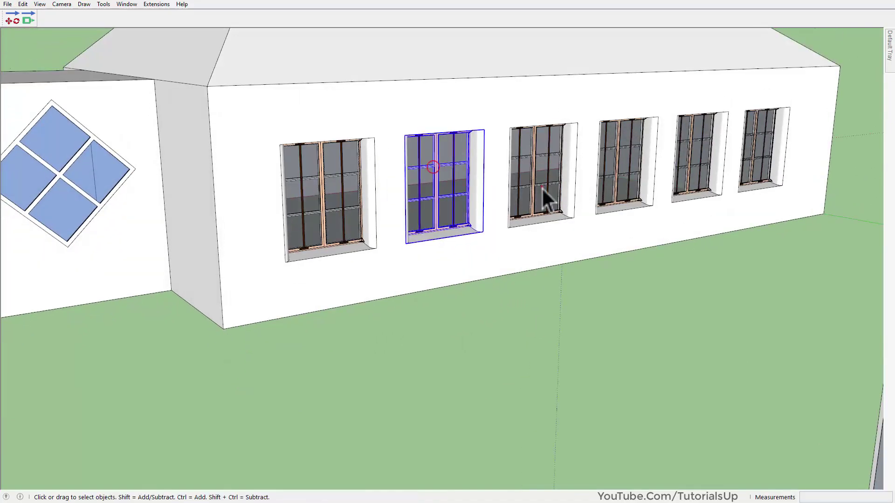
click(542, 188)
click(614, 174)
scroll(703, 166, up, 1)
scroll(276, 192, up, 3)
middle_drag(276, 192, 235, 249)
scroll(234, 249, up, 2)
middle_drag(336, 224, 415, 278)
scroll(415, 278, down, 5)
middle_drag(497, 288, 681, 181)
scroll(683, 181, down, 6)
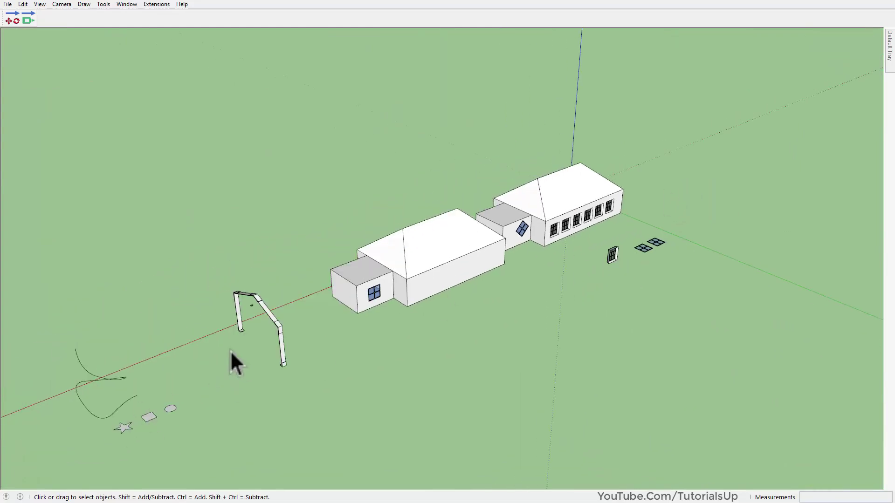
- Open the small bolt component beside the steel frame to inspect its axes, and close it
scroll(268, 304, up, 8)
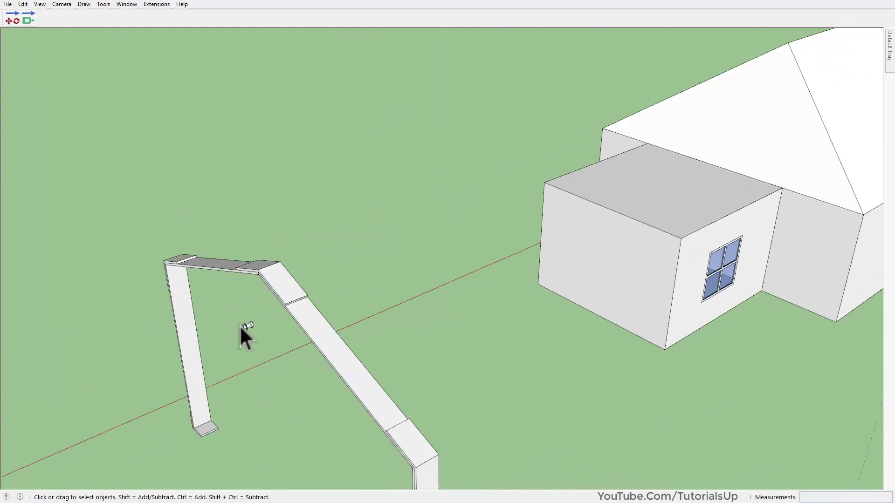
scroll(244, 328, up, 5)
click(244, 329)
scroll(244, 331, up, 3)
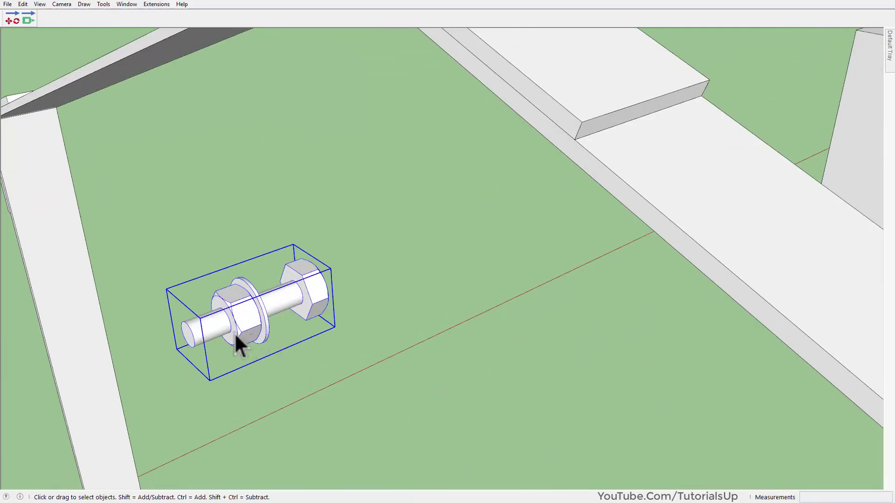
middle_drag(243, 334, 309, 315)
double_click(270, 353)
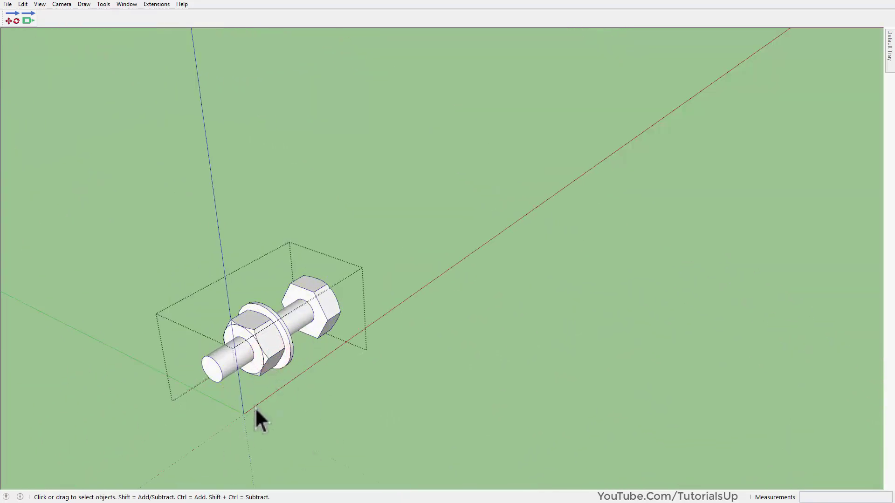
scroll(384, 310, down, 1)
click(384, 310)
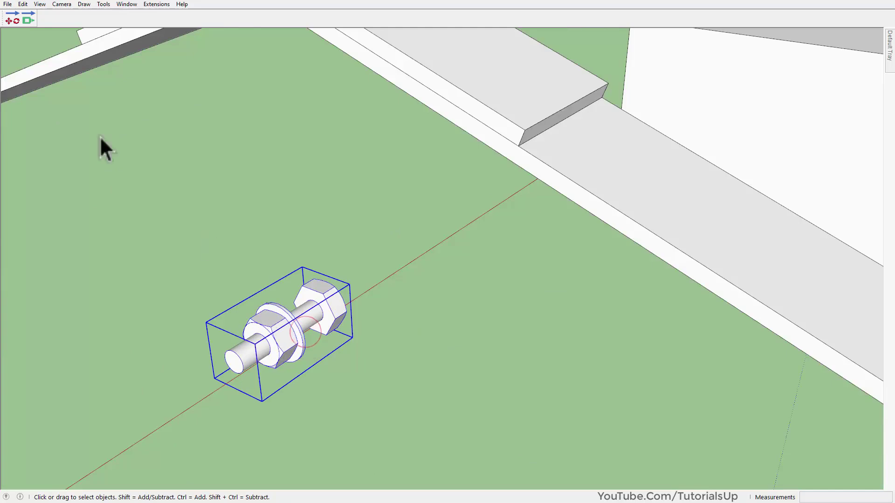
- Move the bolt by its head with Move and Glue onto the frame post's vertical plate, changing its axis orientation so the head faces outward
click(28, 19)
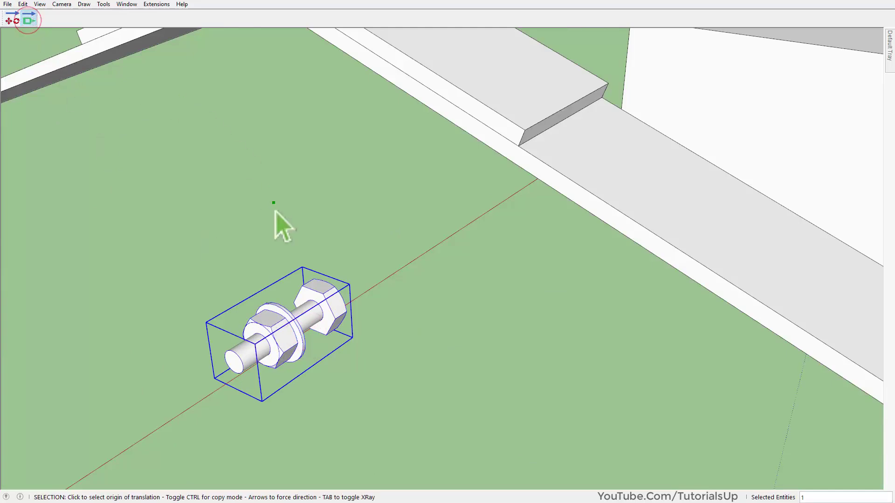
scroll(338, 329, down, 1)
click(340, 335)
scroll(298, 308, down, 4)
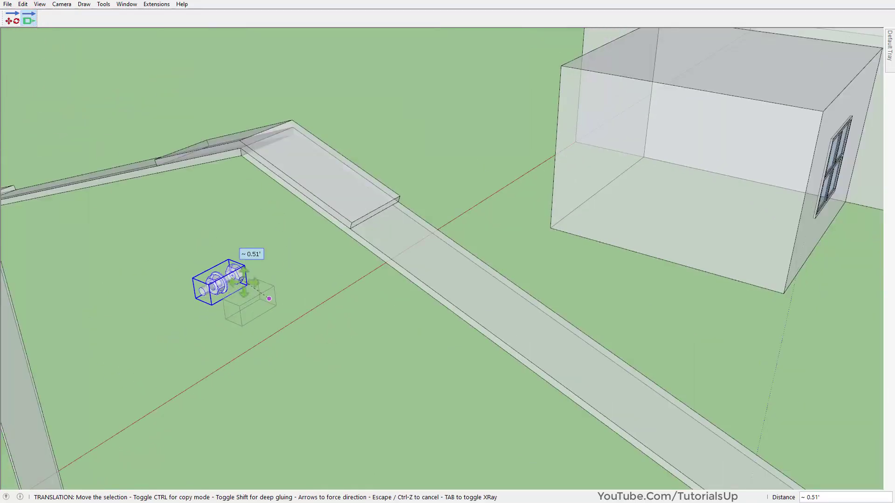
middle_drag(463, 387, 366, 359)
scroll(373, 365, up, 6)
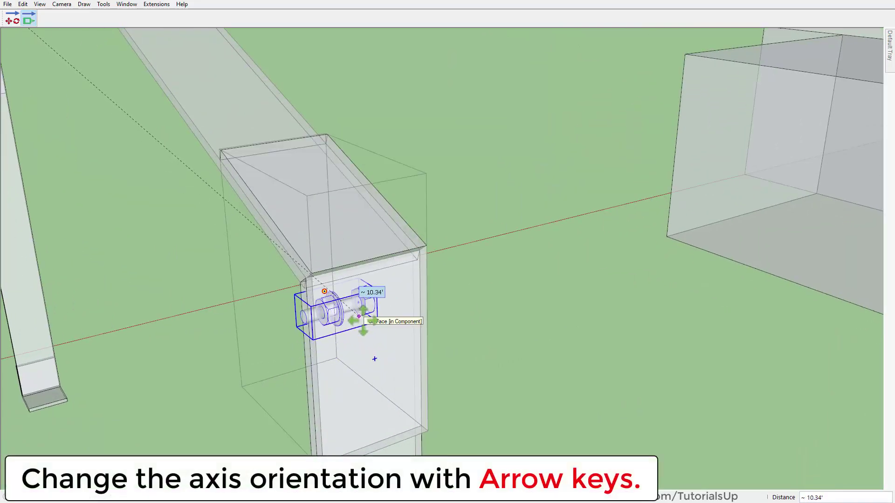
key(Right)
key(Left)
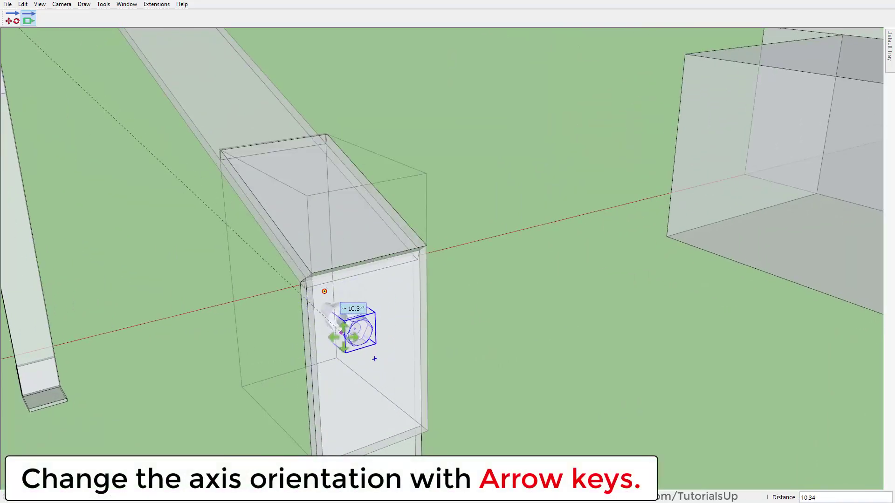
scroll(373, 360, up, 2)
key(Tab)
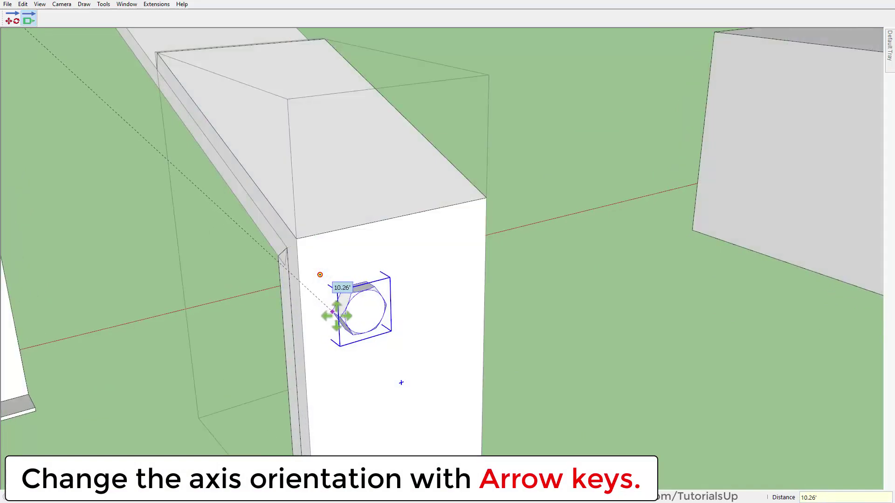
click(330, 335)
middle_drag(403, 350, 289, 326)
scroll(355, 321, down, 3)
scroll(368, 330, up, 3)
key(space)
- Copy the bolt horizontally across the vertical plate with the direction locked
click(554, 299)
click(328, 262)
key(m)
middle_drag(329, 279, 353, 299)
click(310, 323)
key(ctrl)
shift+click(404, 343)
- Select both bolts and copy them about 0.88' straight down the vertical plate
key(space)
ctrl+click(334, 269)
key(m)
click(353, 286)
click(356, 299)
click(361, 272)
key(ctrl)
click(360, 410)
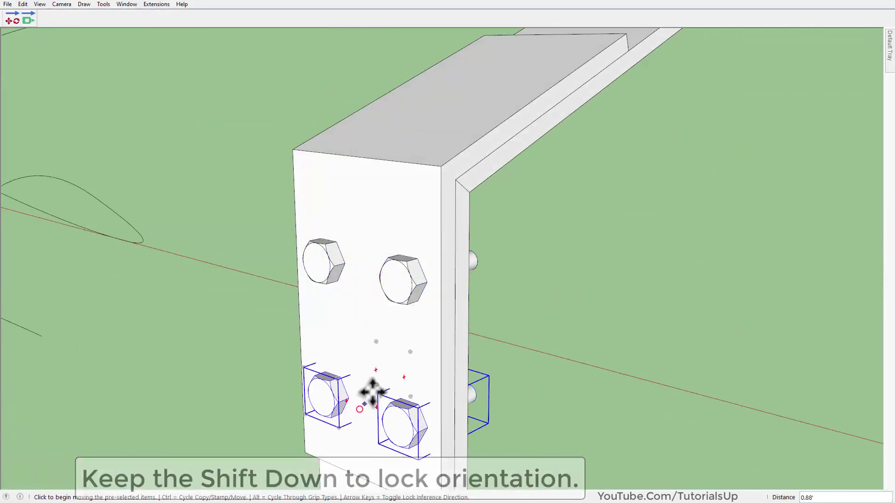
- Select all four bolts and copy them together with Move and Glue onto the adjoining sloped plate, keeping the originals
middle_drag(359, 409, 404, 310)
key(space)
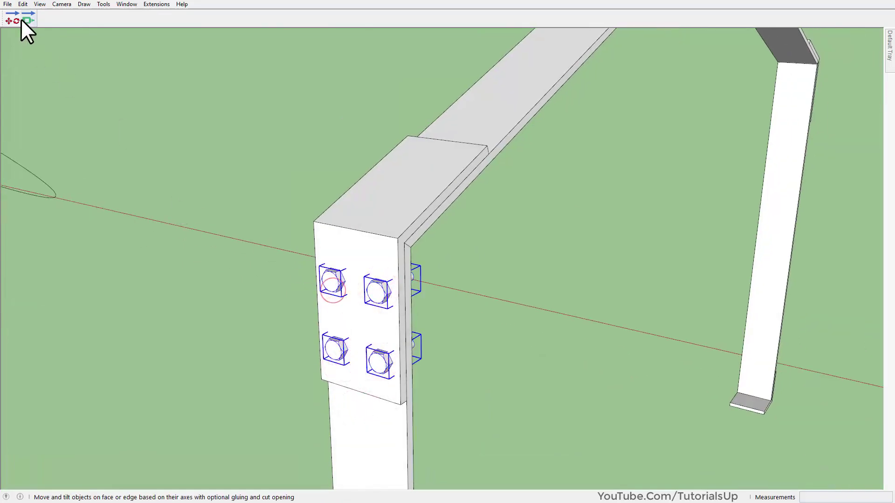
click(27, 20)
drag(357, 314, 420, 198)
key(space)
click(590, 252)
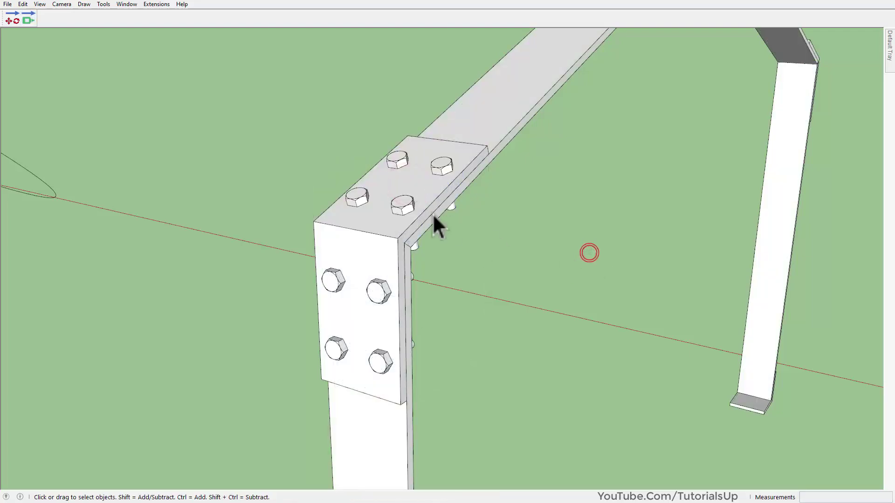
scroll(408, 205, up, 3)
middle_drag(482, 150, 457, 307)
scroll(483, 332, down, 10)
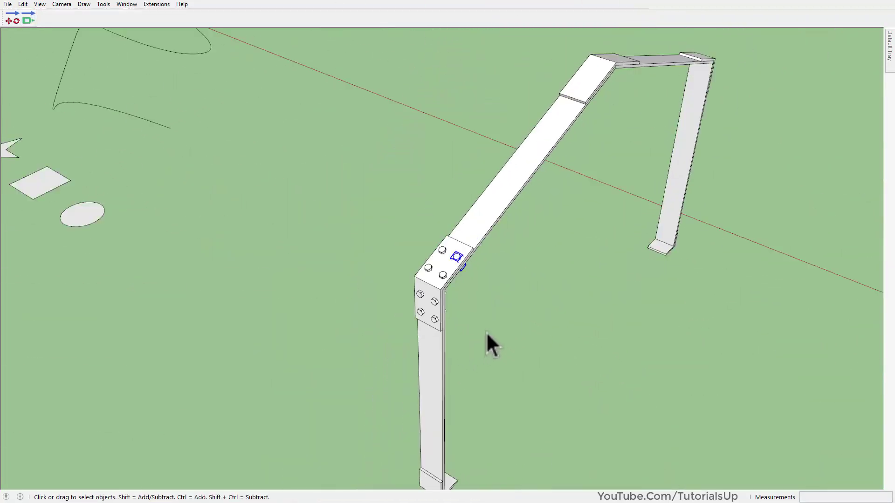
- Move the star face by its centre with Move and Glue onto the far end of the curved path, perpendicular to the edge
scroll(275, 105, up, 8)
middle_drag(295, 251, 355, 239)
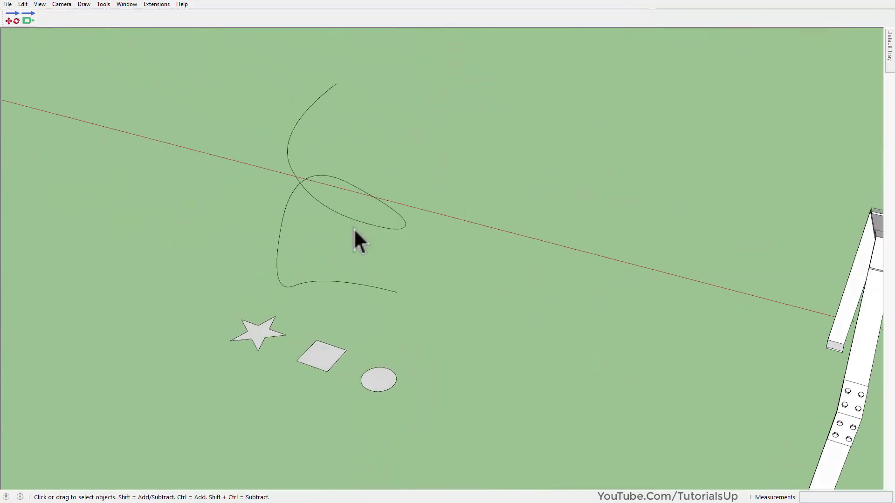
click(27, 21)
middle_drag(124, 124, 310, 438)
scroll(322, 415, up, 4)
click(317, 403)
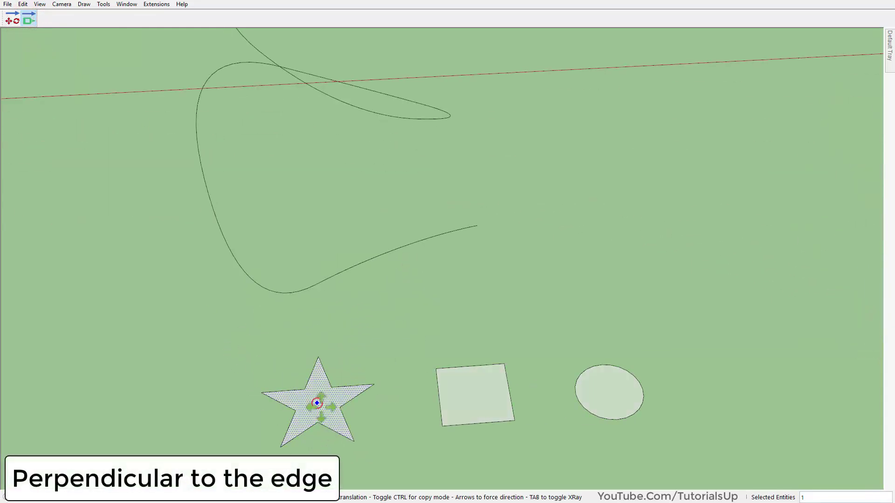
click(317, 403)
scroll(378, 396, down, 3)
scroll(430, 290, up, 2)
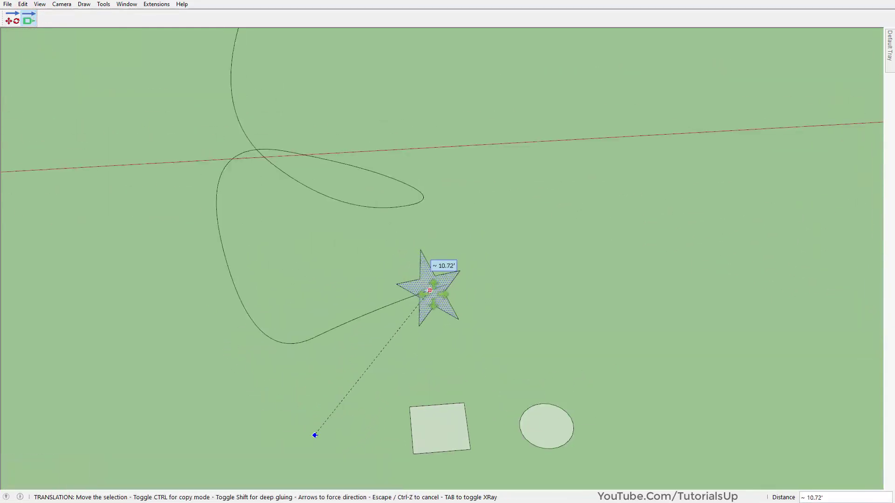
scroll(430, 290, up, 1)
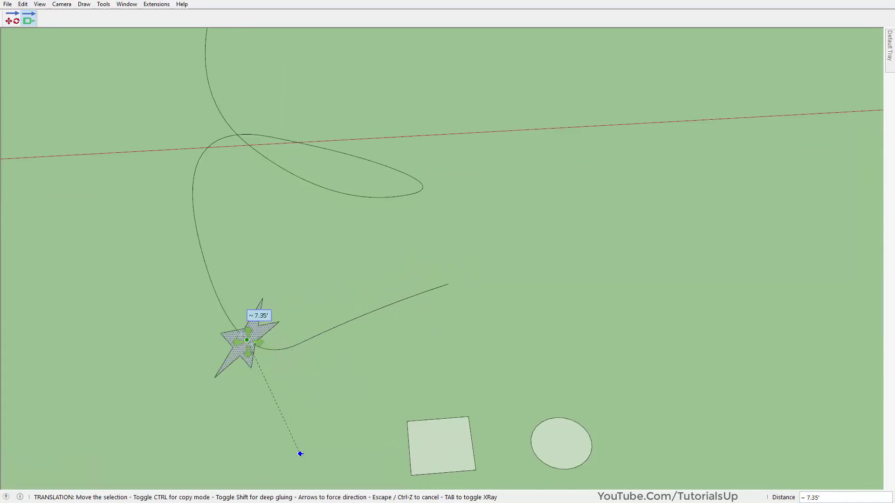
scroll(272, 373, down, 3)
scroll(245, 154, up, 3)
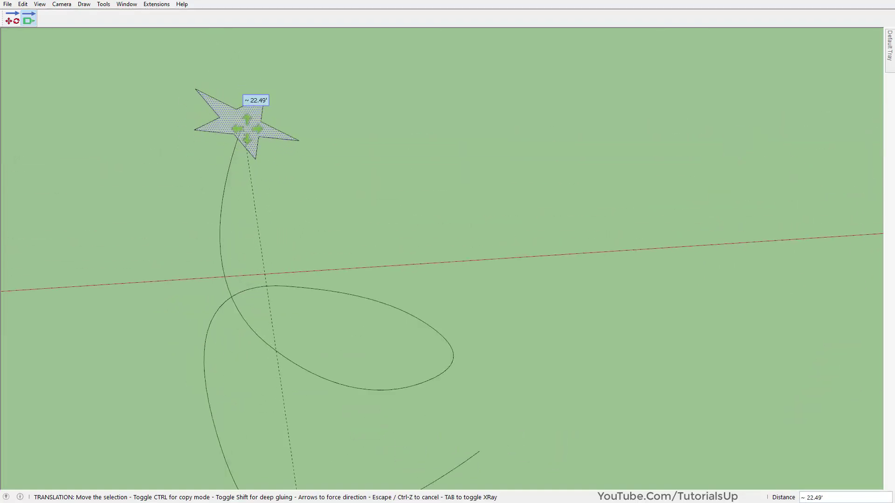
click(243, 131)
- Pivot the star freely about the curve's endpoint so one of its points faces up, and finish the placement
scroll(244, 130, up, 2)
middle_drag(253, 111, 281, 208)
scroll(274, 132, up, 2)
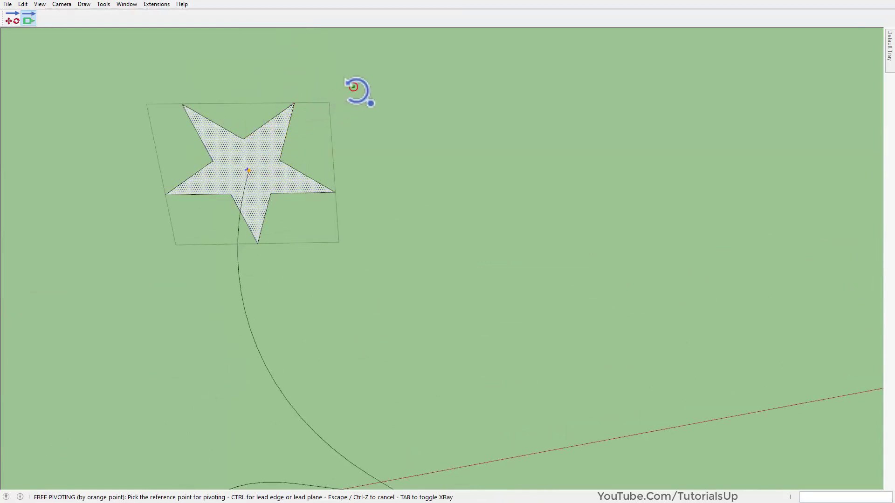
click(354, 87)
click(423, 181)
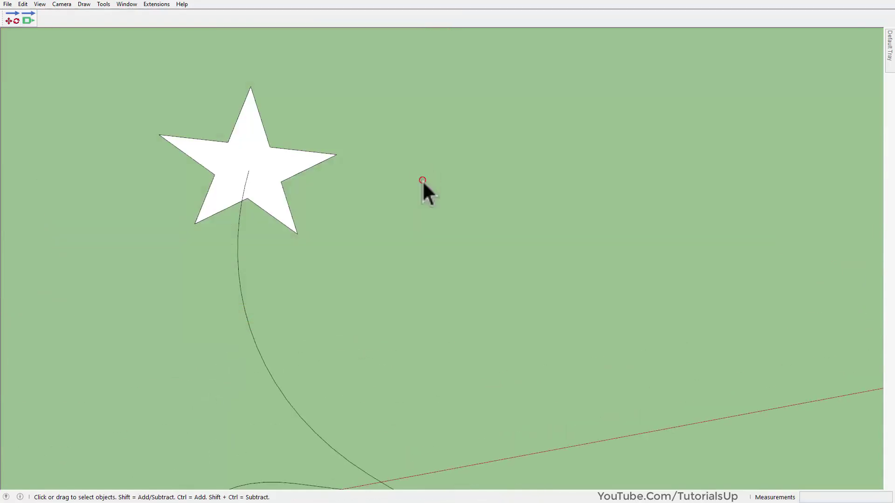
- Extrude the star along the curved path with Follow Me, and undo the extrusion
scroll(320, 112, down, 4)
middle_drag(320, 112, 364, 293)
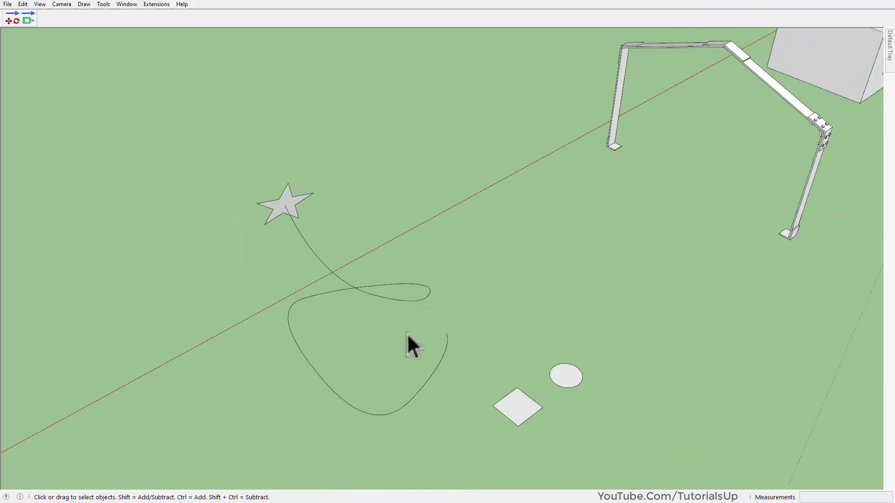
key(f)
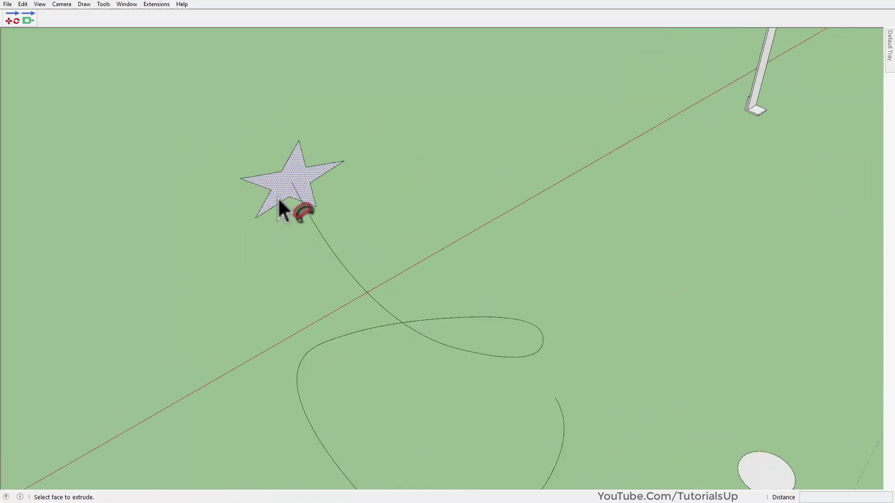
click(278, 194)
middle_drag(280, 187, 251, 265)
scroll(326, 252, down, 3)
scroll(381, 298, up, 4)
key(ctrl+z)
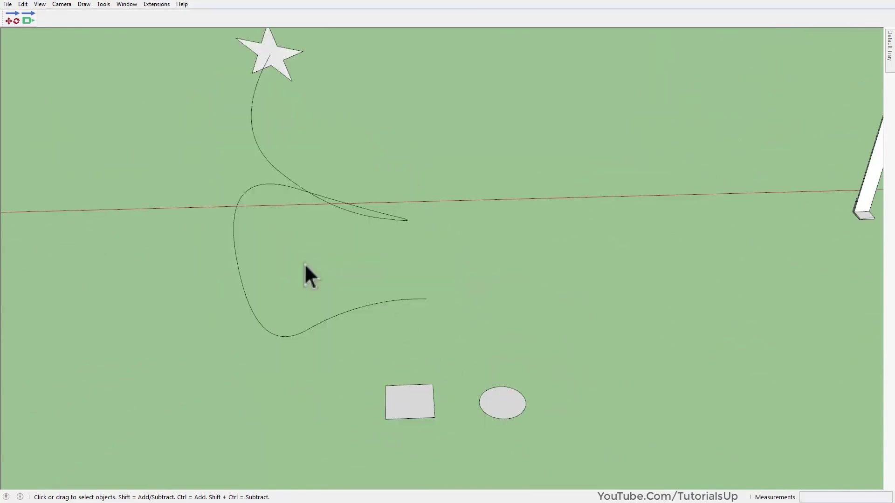
- Move the circle face by its centre with Move and Glue onto the curve's other end, perpendicular to the edge
click(15, 17)
click(502, 403)
scroll(419, 298, up, 5)
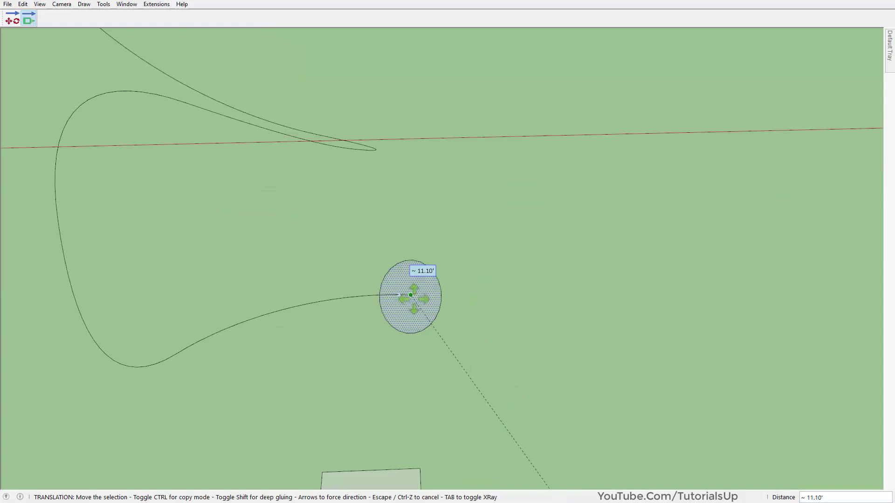
click(414, 298)
key(space)
click(540, 298)
scroll(529, 326, down, 3)
middle_drag(528, 333, 539, 350)
scroll(186, 306, down, 8)
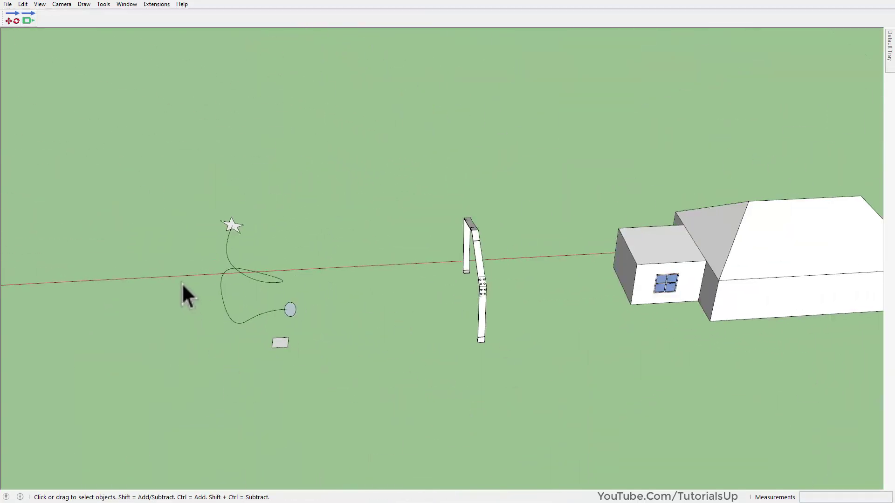
scroll(438, 387, up, 3)
scroll(599, 355, down, 2)
middle_drag(592, 362, 642, 298)
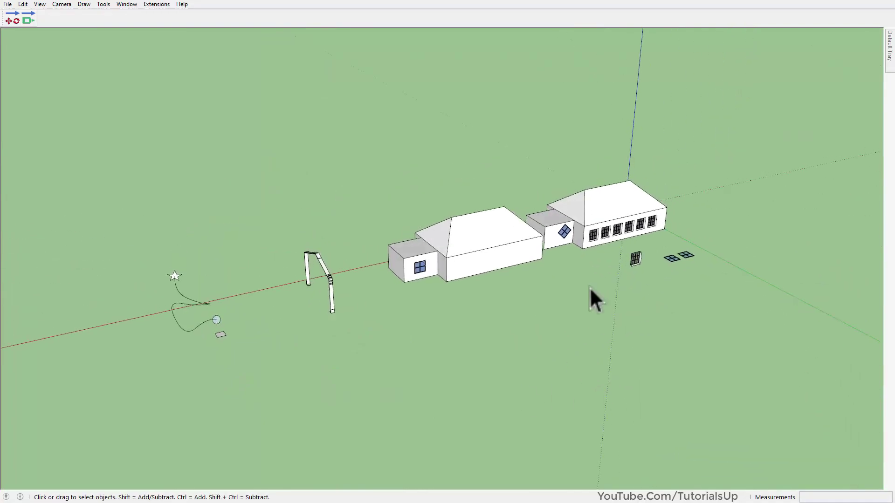
scroll(427, 279, up, 2)
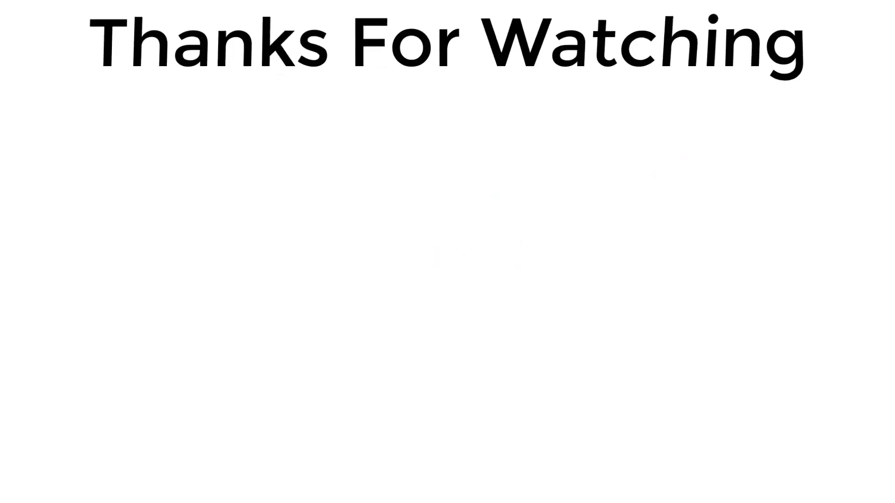